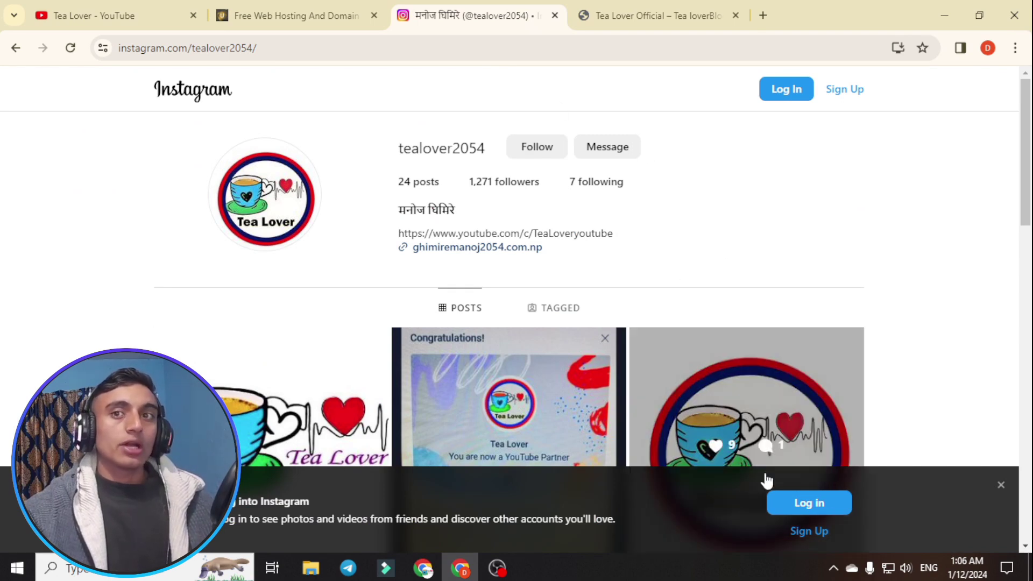
Switch to the Tea Lover Official blog and scroll through its homepage posts
left_click(651, 15)
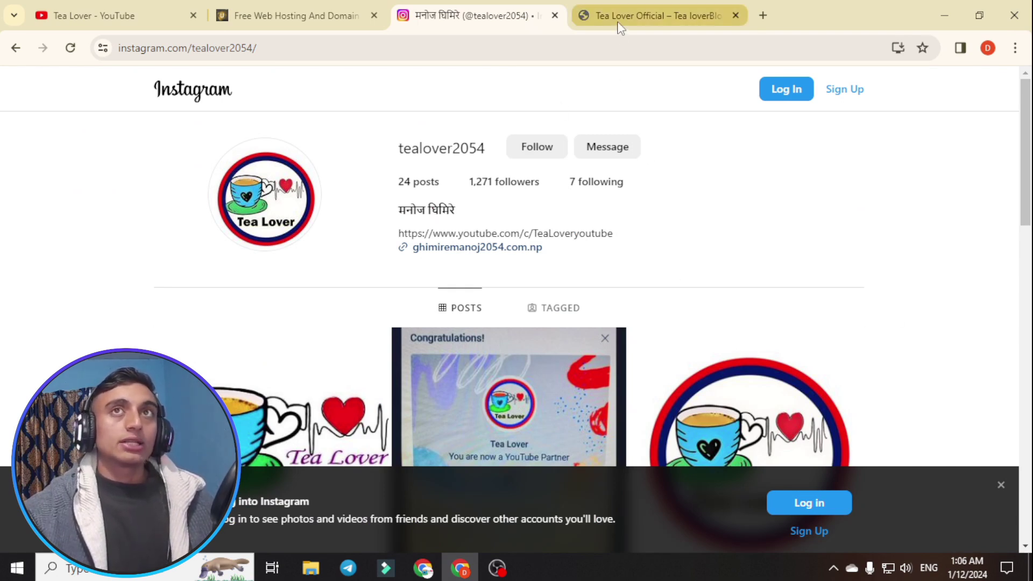
scroll(453, 238, "down", 5)
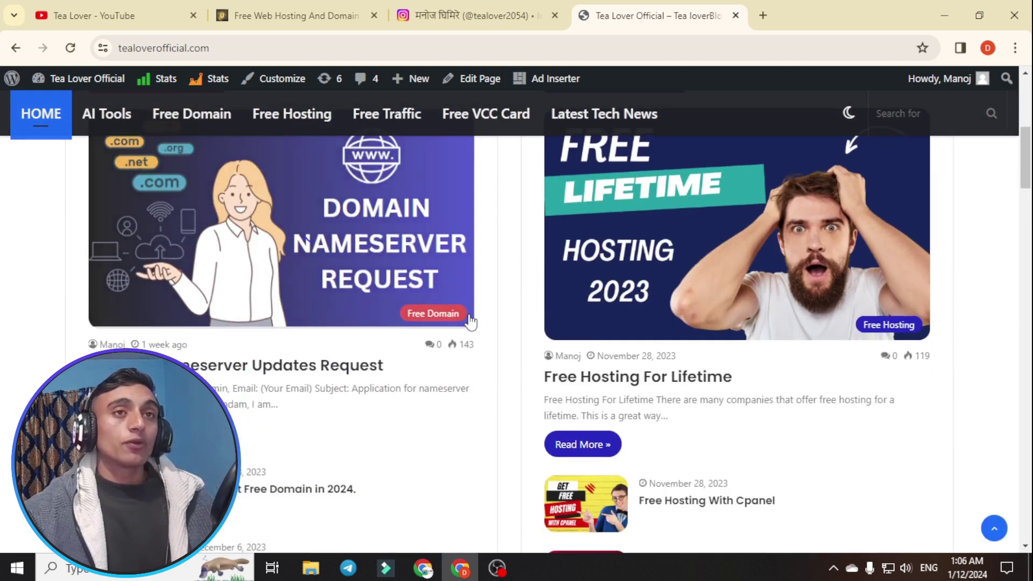
Scroll further down the Tea Lover Official blog homepage
scroll(474, 326, "down", 4)
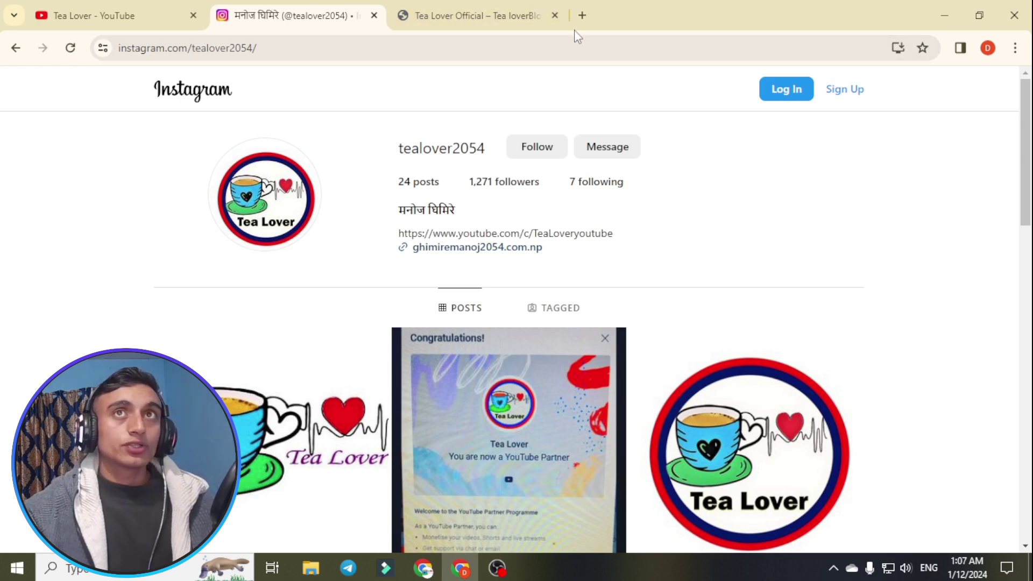
Search Google for 'ultimate free host' in a new browser tab
left_click(583, 15)
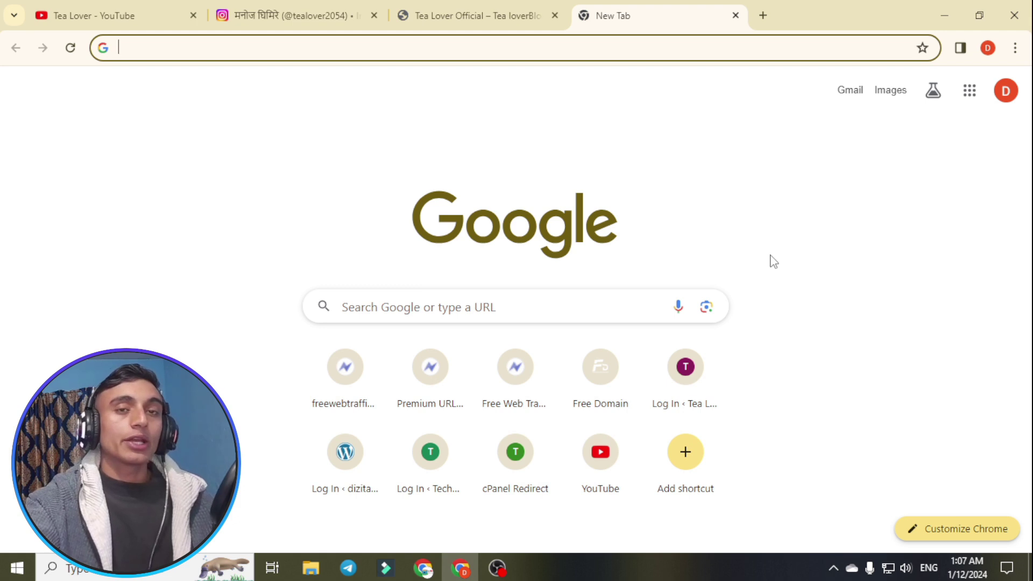
type("u")
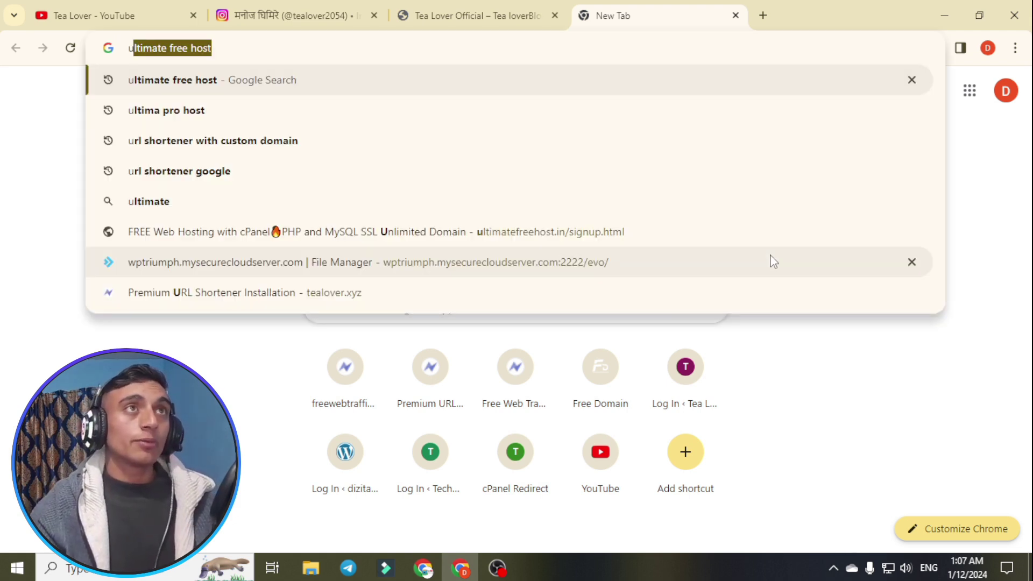
key("Return")
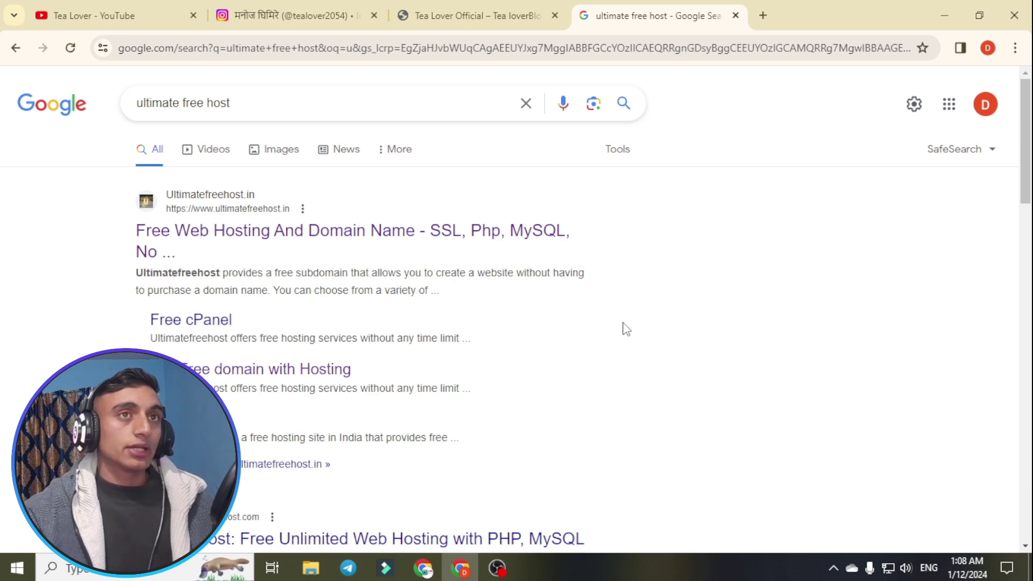
Browse the Ultimatefreehost.in homepage from the results, then go to the Tea Lover YouTube tab
left_click(401, 241)
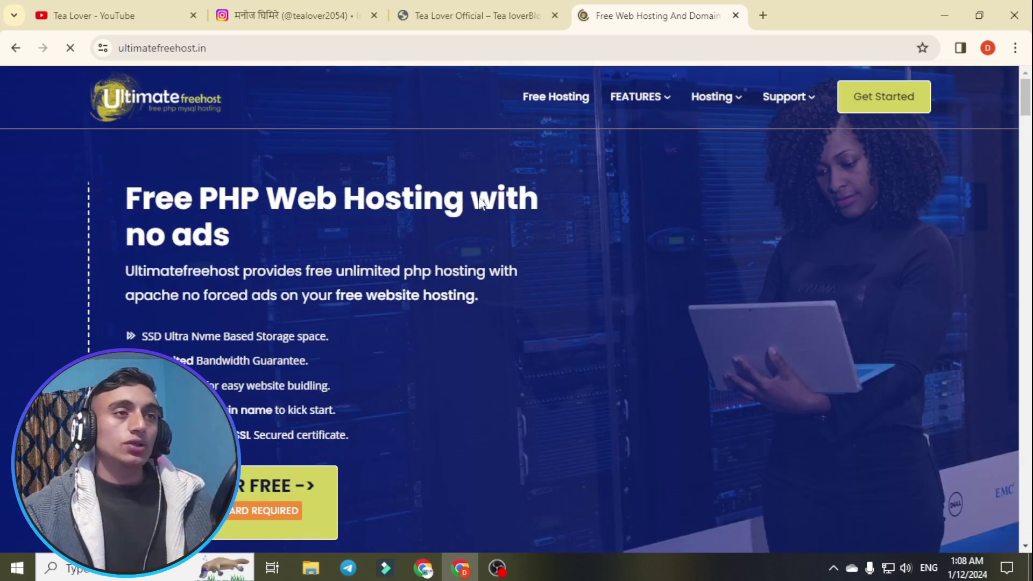
scroll(627, 337, "down", 10)
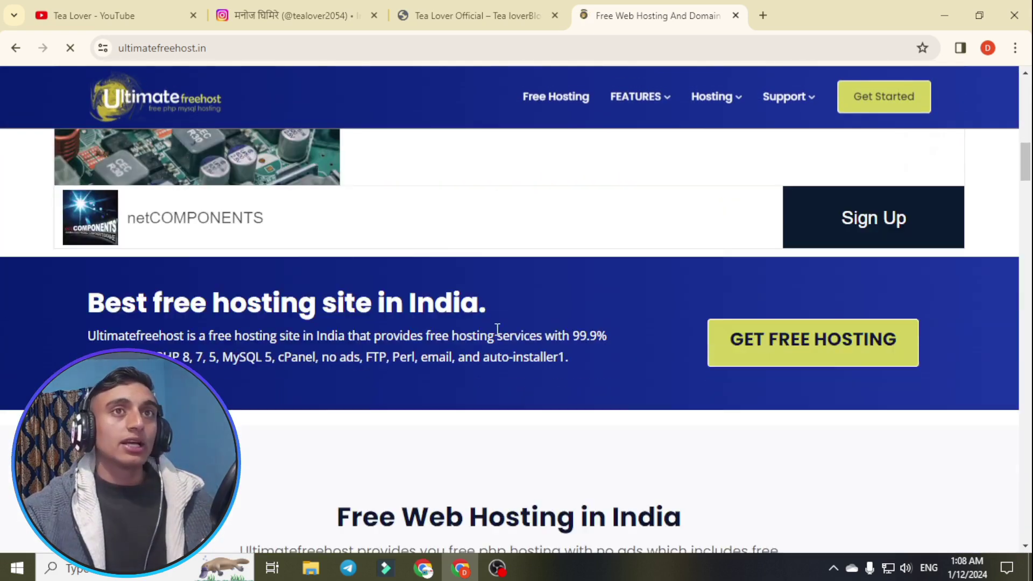
scroll(497, 329, "down", 15)
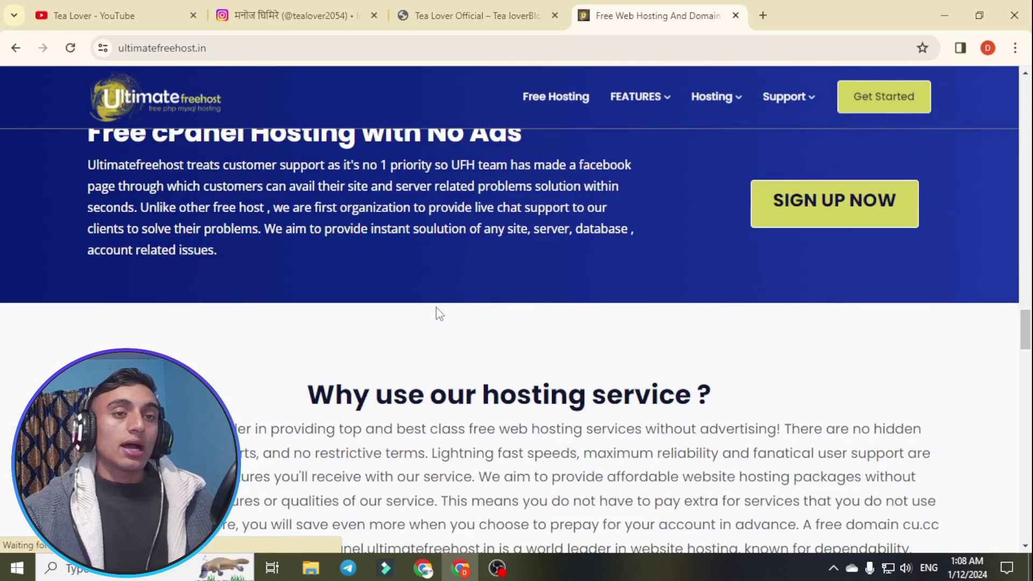
scroll(440, 313, "down", 8)
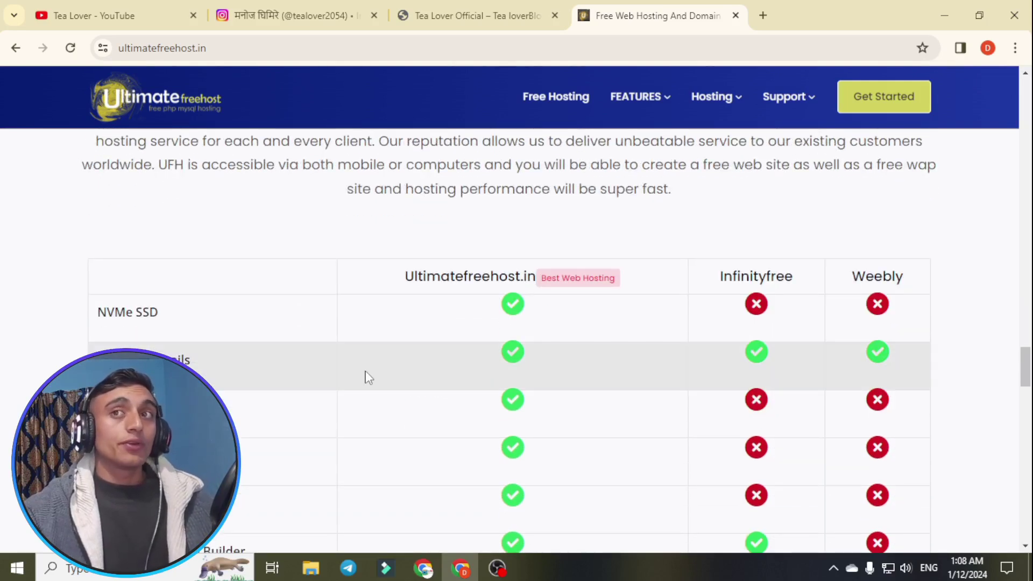
scroll(365, 319, "down", 1)
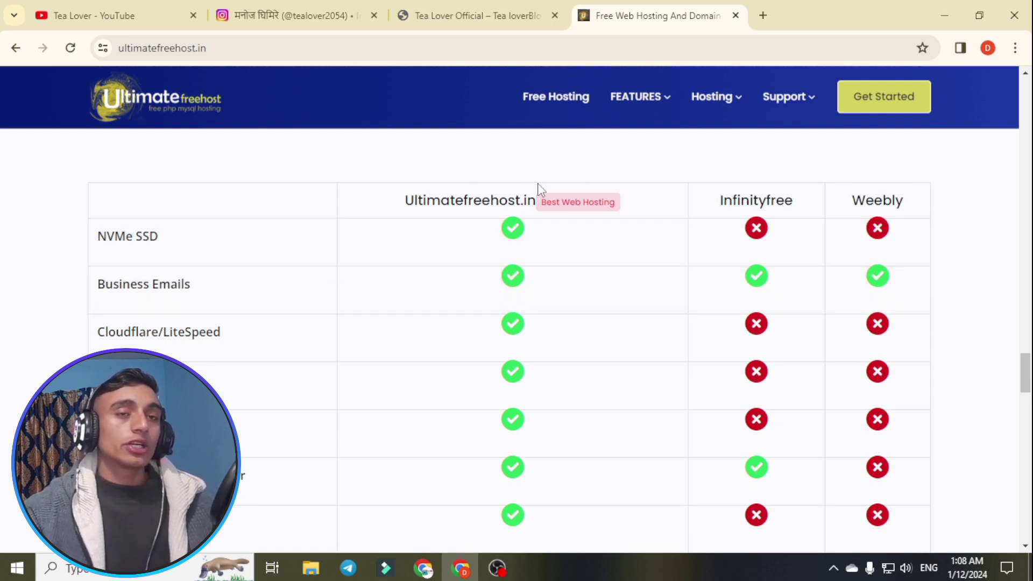
scroll(534, 218, "down", 1)
scroll(534, 218, "down", 2)
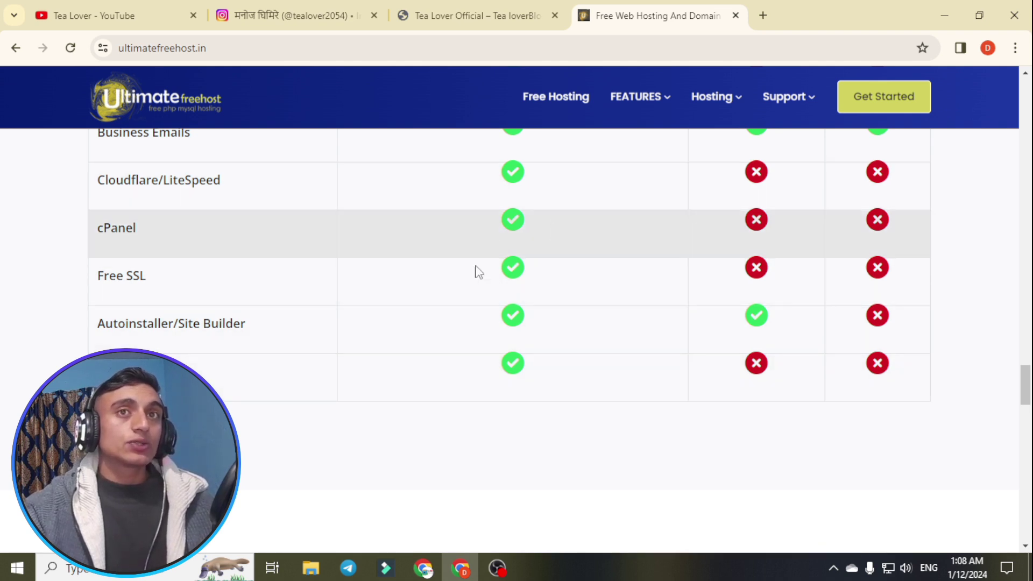
scroll(476, 272, "down", 8)
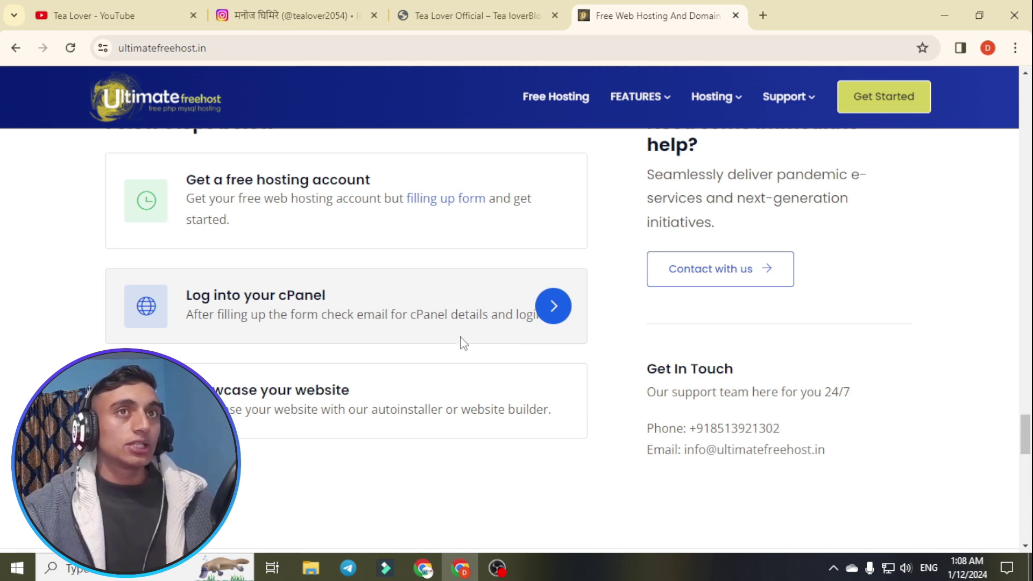
left_click(127, 15)
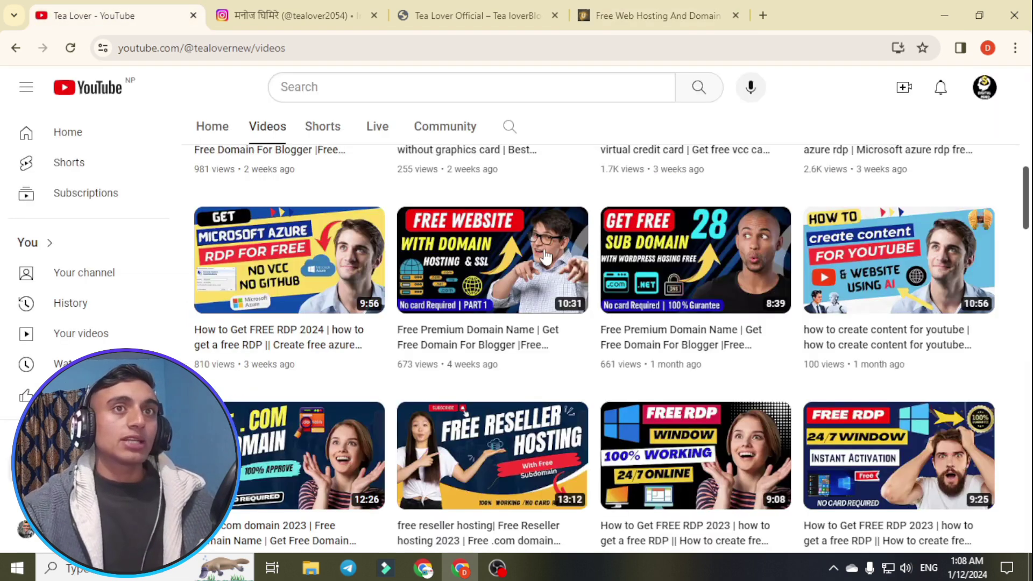
Look over the channel's video list, then return to the Ultimatefreehost homepage tab
scroll(571, 236, "down", 1)
scroll(461, 349, "up", 4)
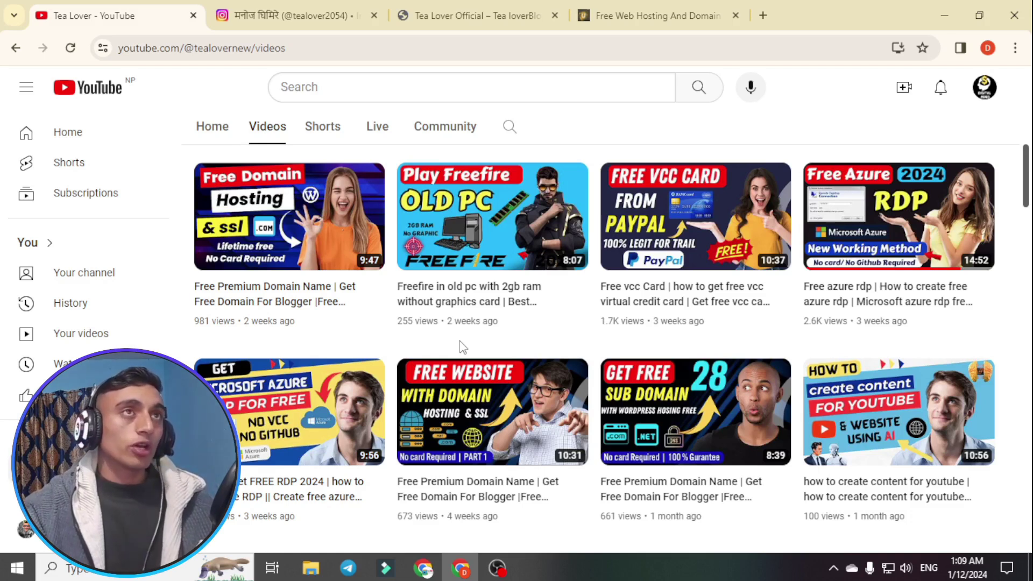
left_click(648, 15)
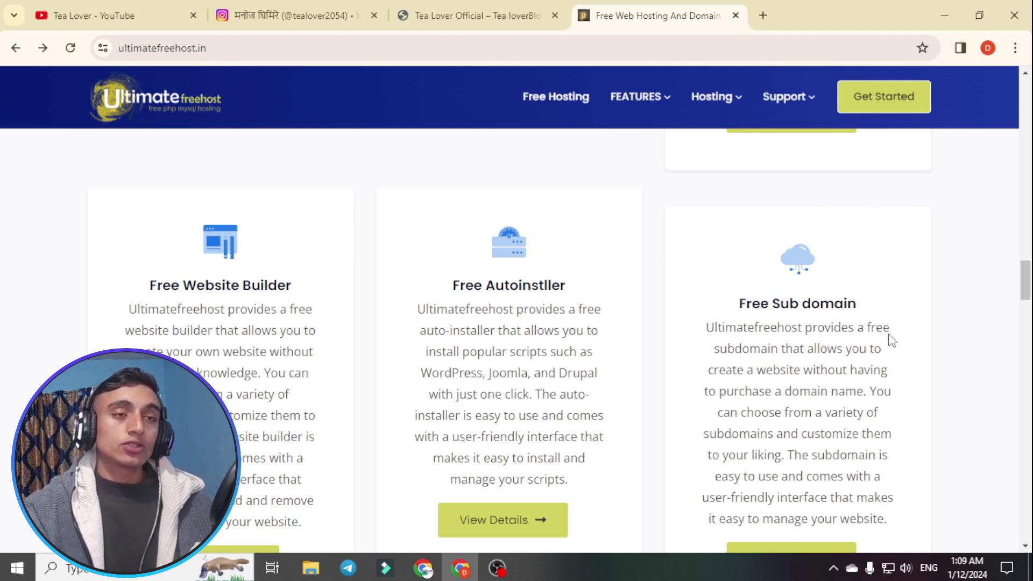
Open the 'Free PHP Web Hosting forever!' page via GET FREE HOSTING and START FOR FREE
scroll(481, 345, "down", 6)
scroll(481, 345, "up", 3)
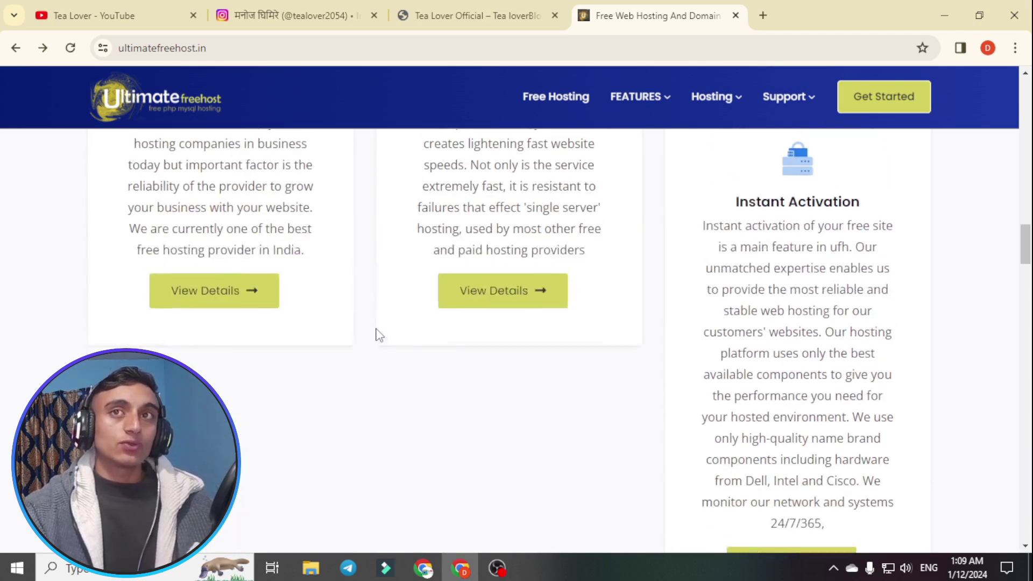
scroll(393, 389, "up", 12)
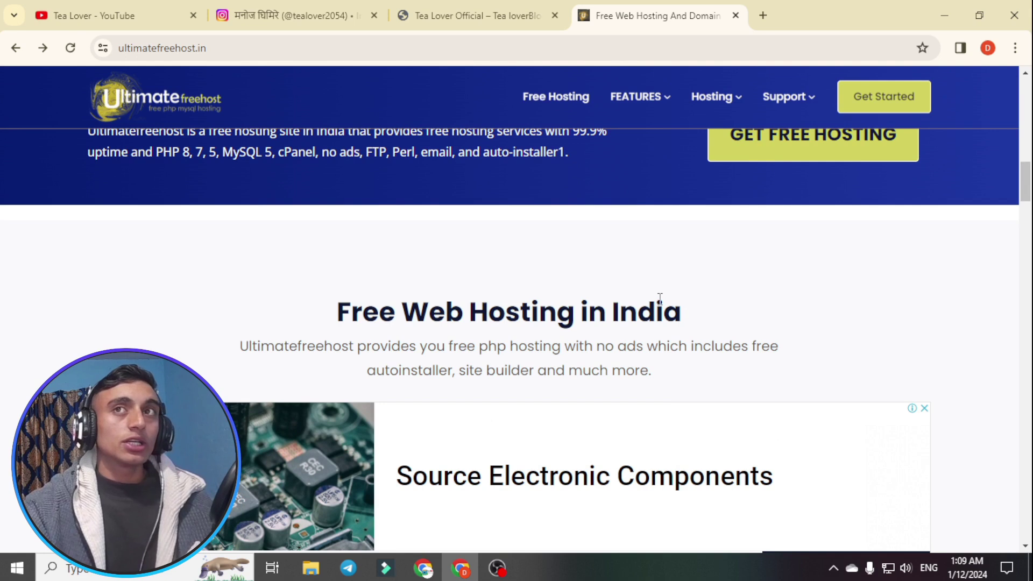
scroll(499, 312, "up", 1)
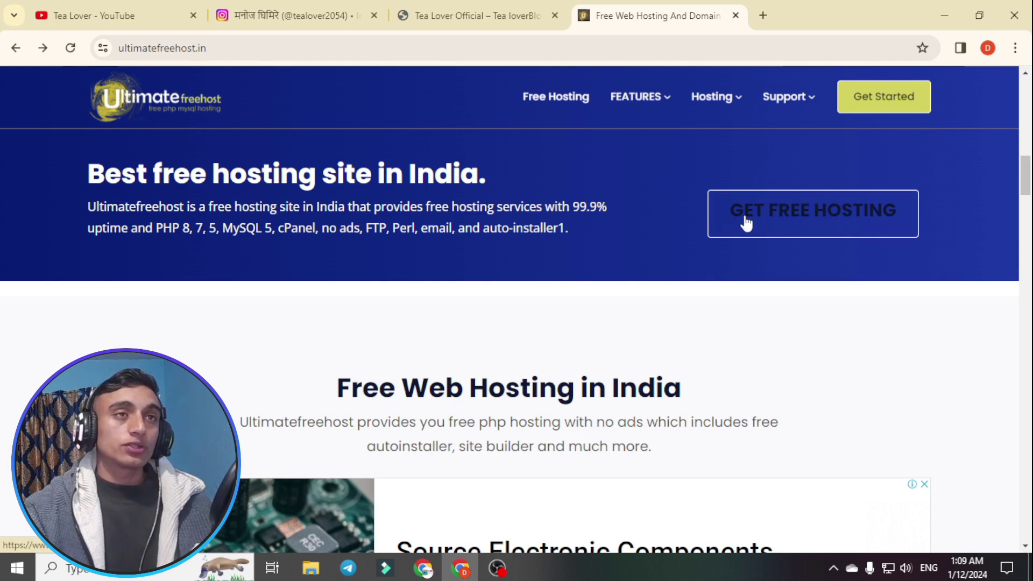
left_click(858, 223)
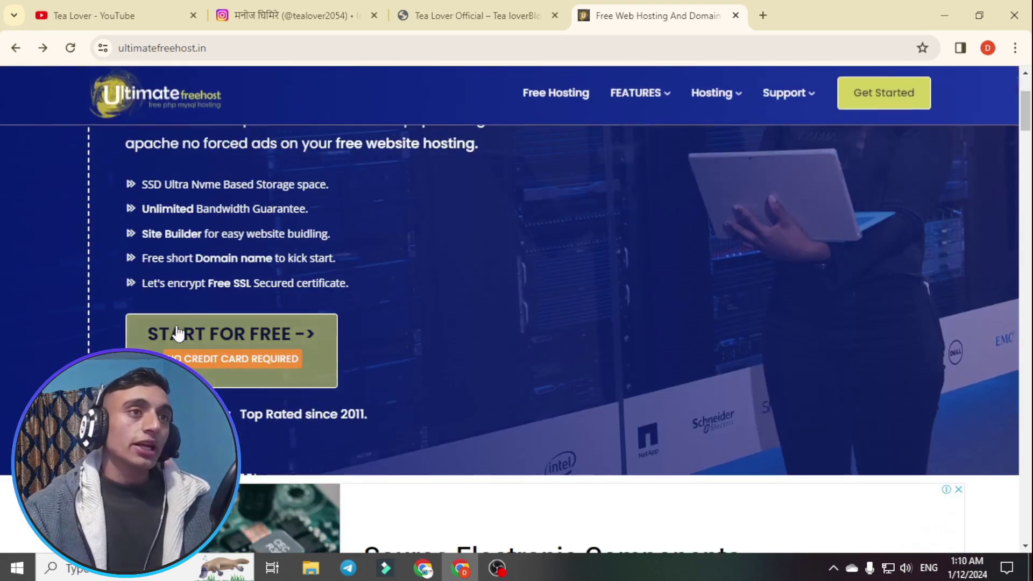
left_click(287, 343)
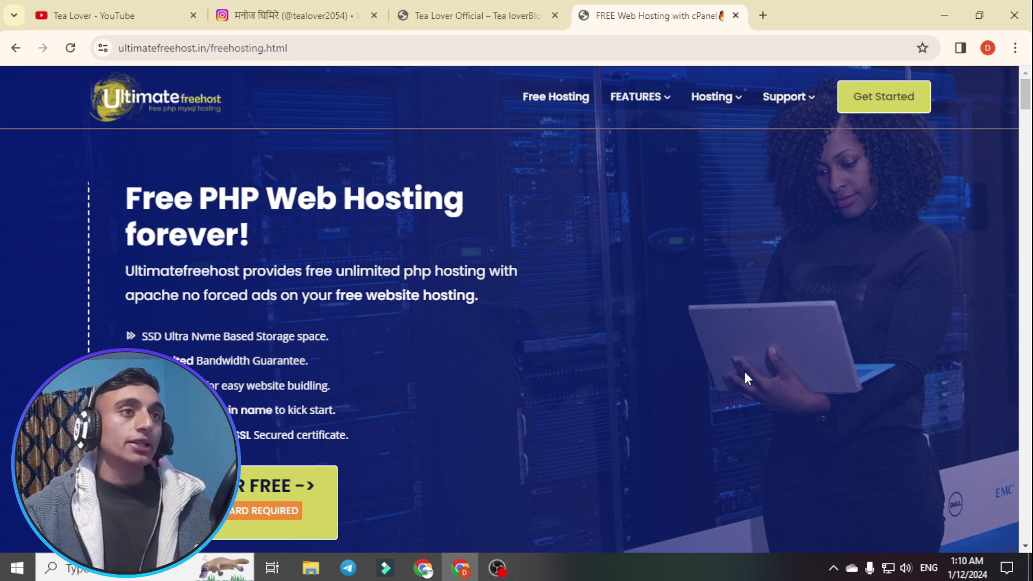
Review the free hosting plan's features and start ordering the free plan
scroll(276, 224, "down", 10)
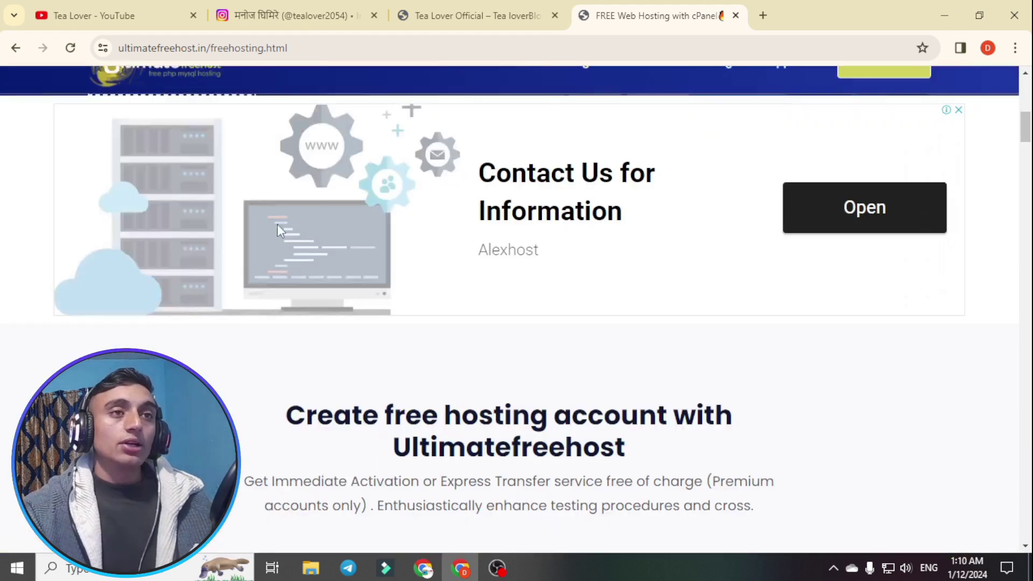
scroll(538, 223, "down", 8)
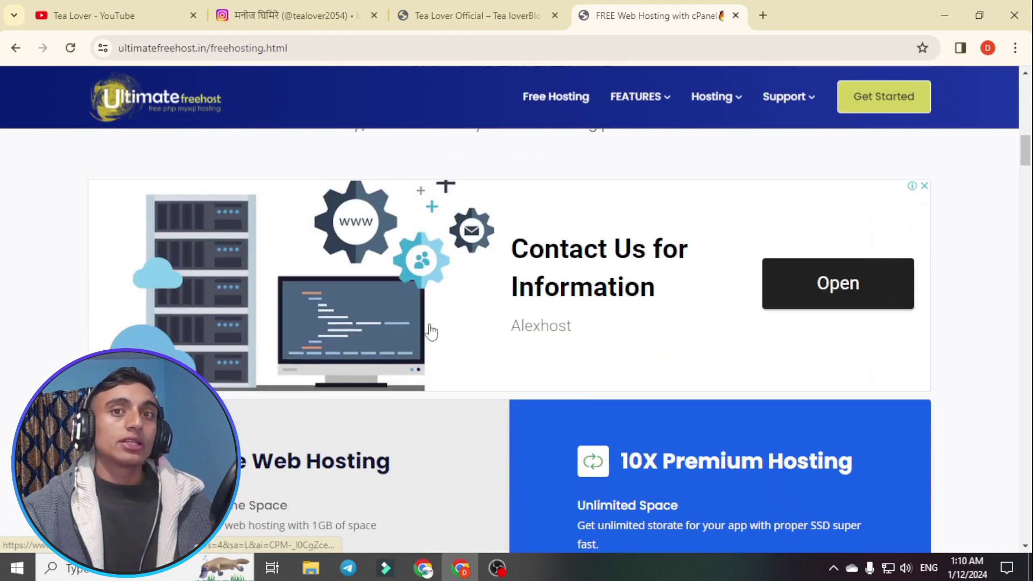
scroll(303, 291, "down", 1)
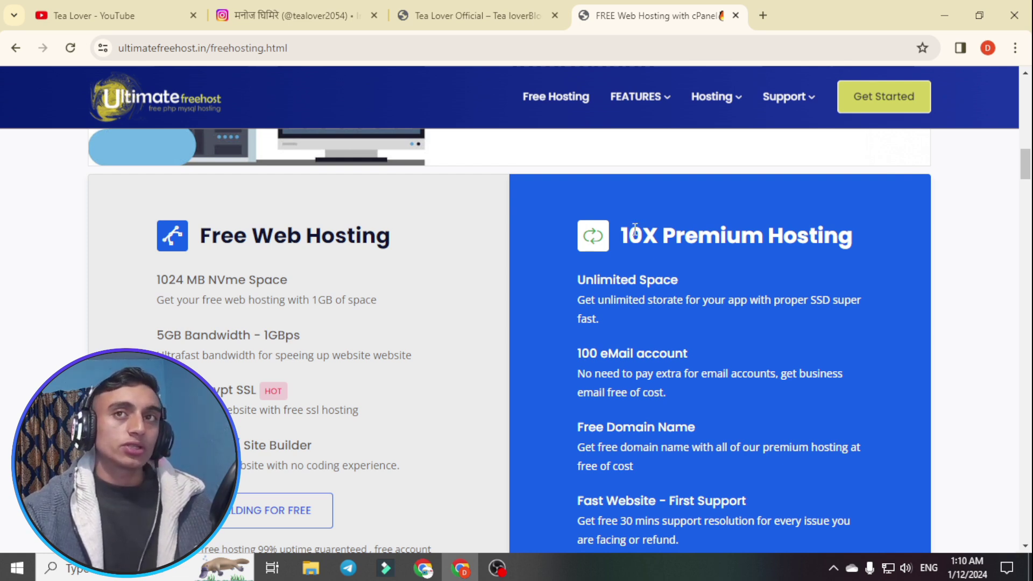
left_click_drag(650, 235, 831, 270)
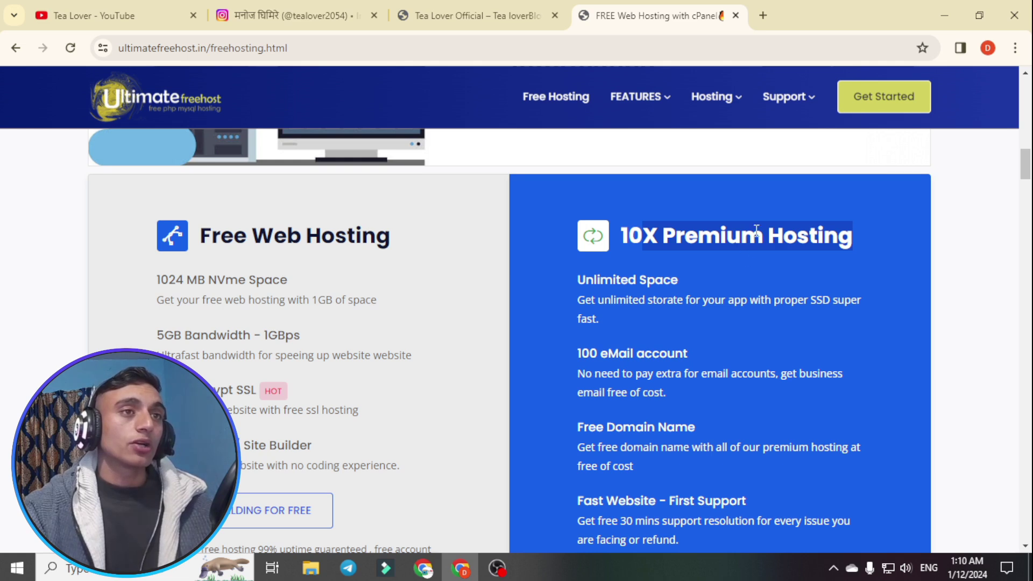
scroll(738, 263, "down", 1)
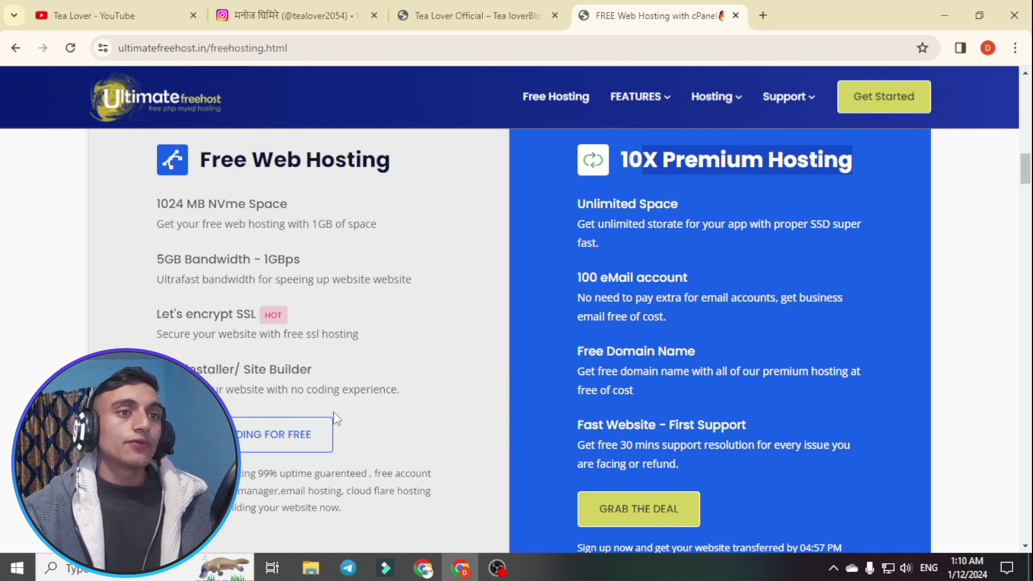
left_click(244, 440)
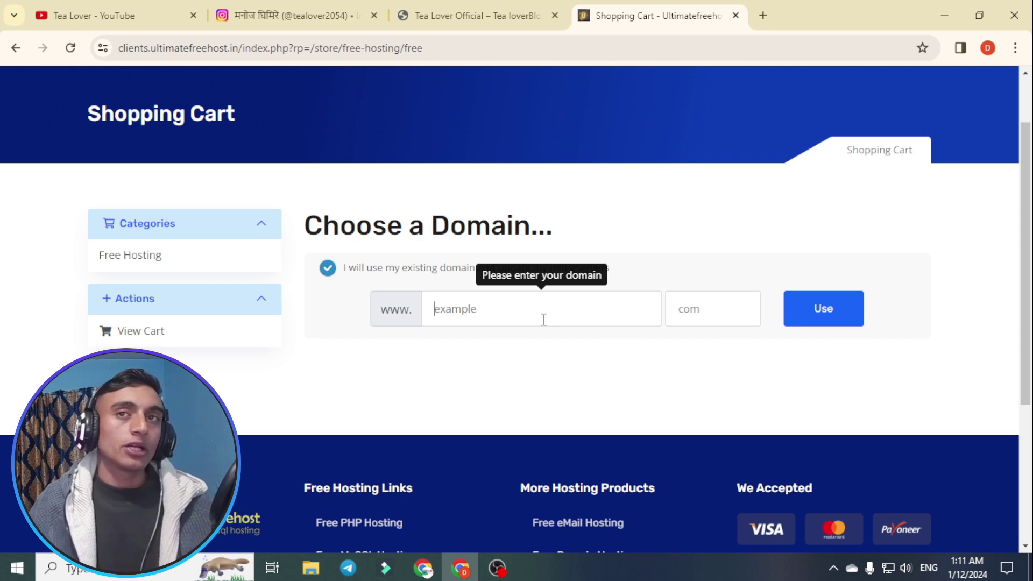
Use existing domain techera.com and add the $0.00 free plan to the cart
type("techera")
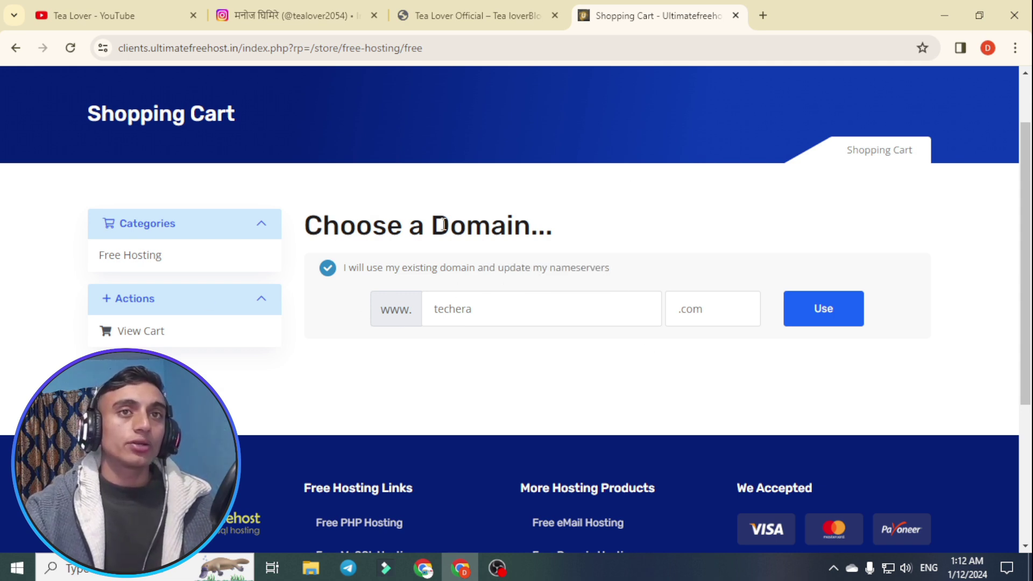
left_click(823, 324)
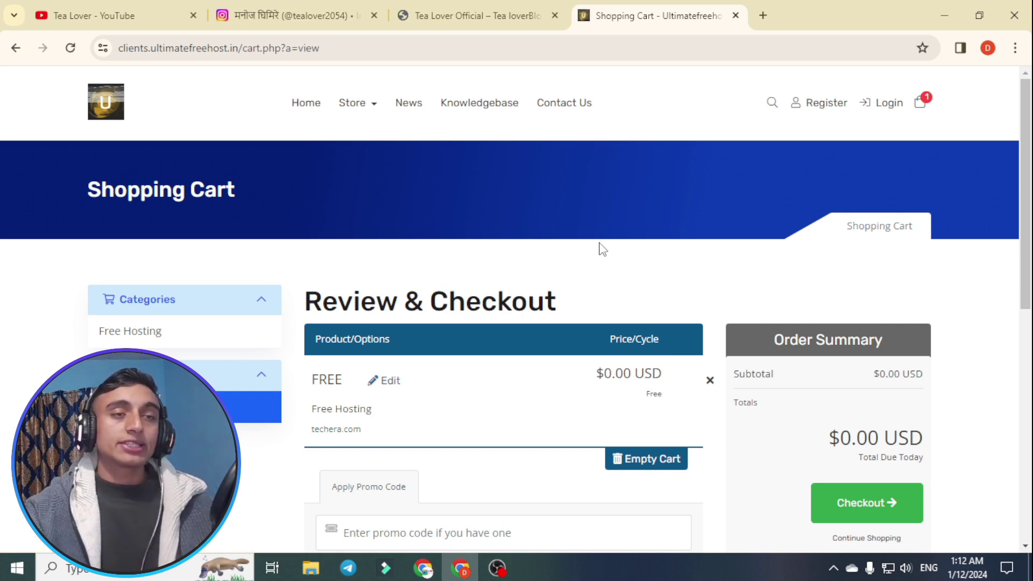
Proceed from the $0.00 cart to the Checkout page
scroll(602, 249, "down", 3)
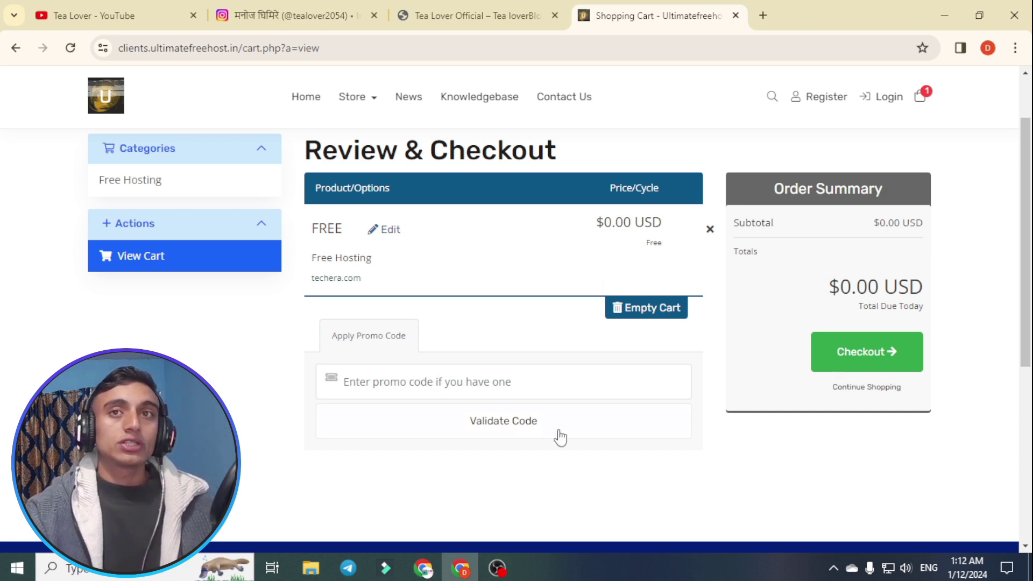
left_click(906, 366)
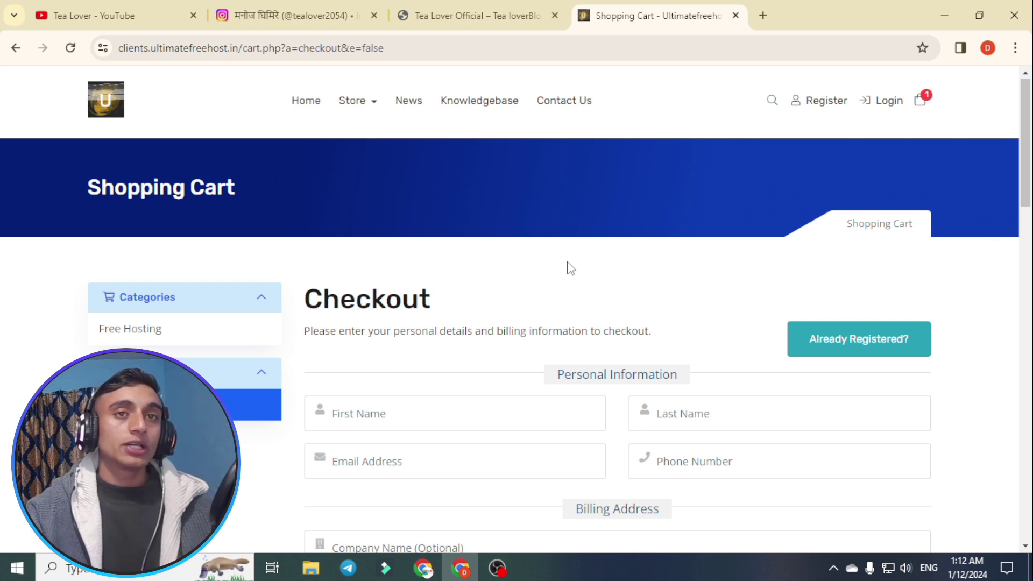
Fill in personal, billing and password details and complete the free hosting order
scroll(571, 268, "down", 15)
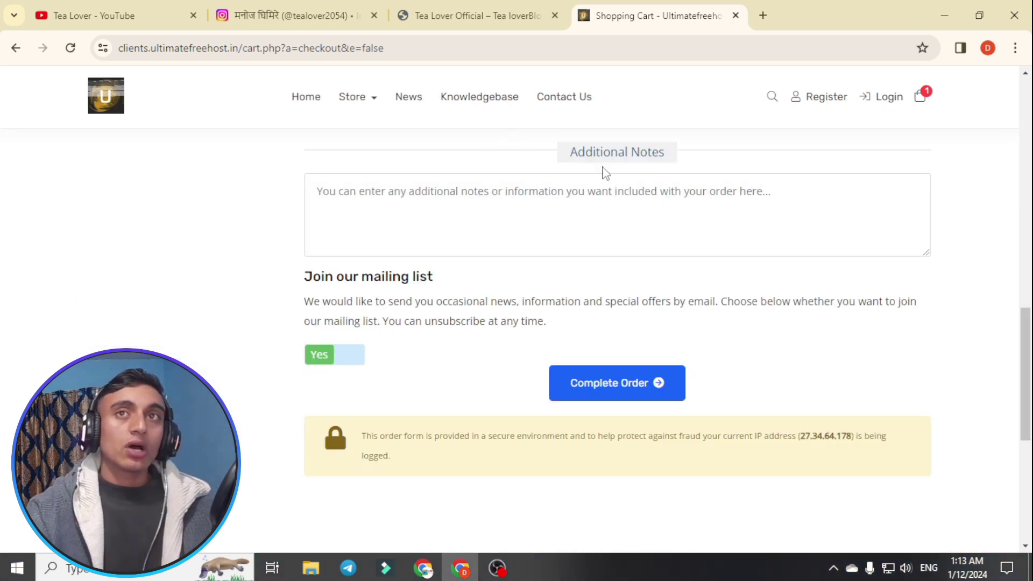
scroll(595, 232, "up", 1)
scroll(554, 266, "up", 1)
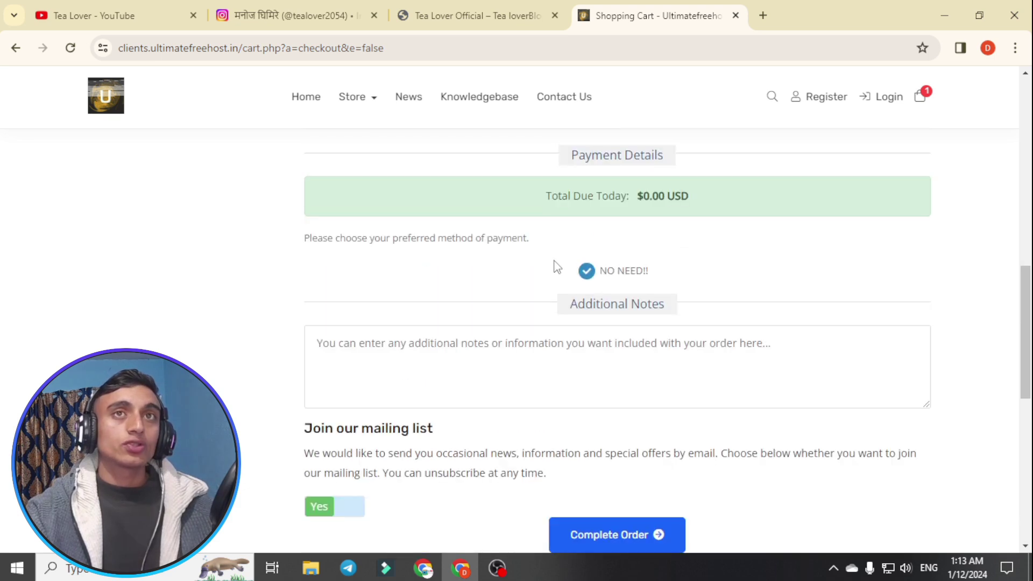
scroll(802, 301, "up", 1)
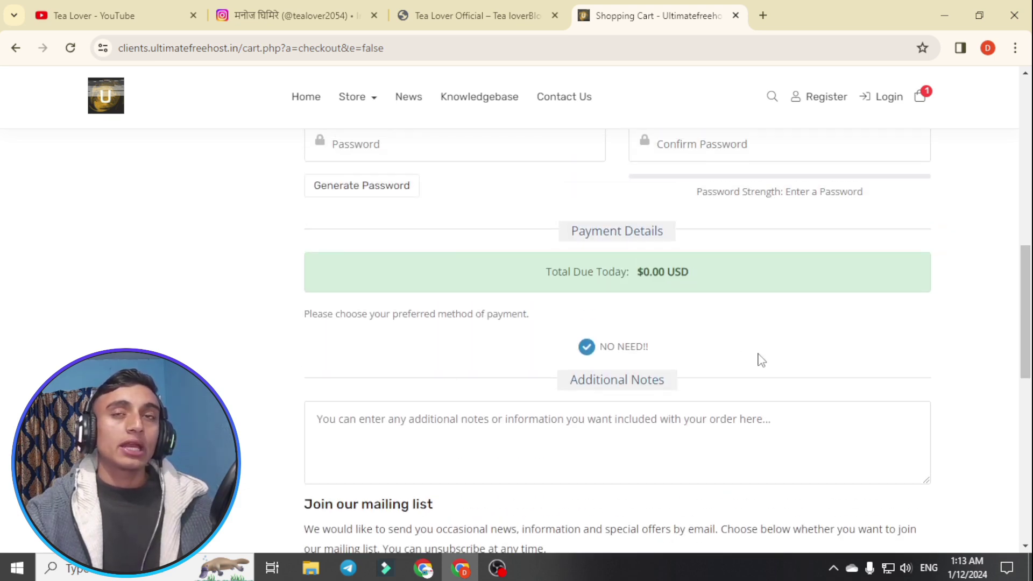
scroll(757, 357, "up", 2)
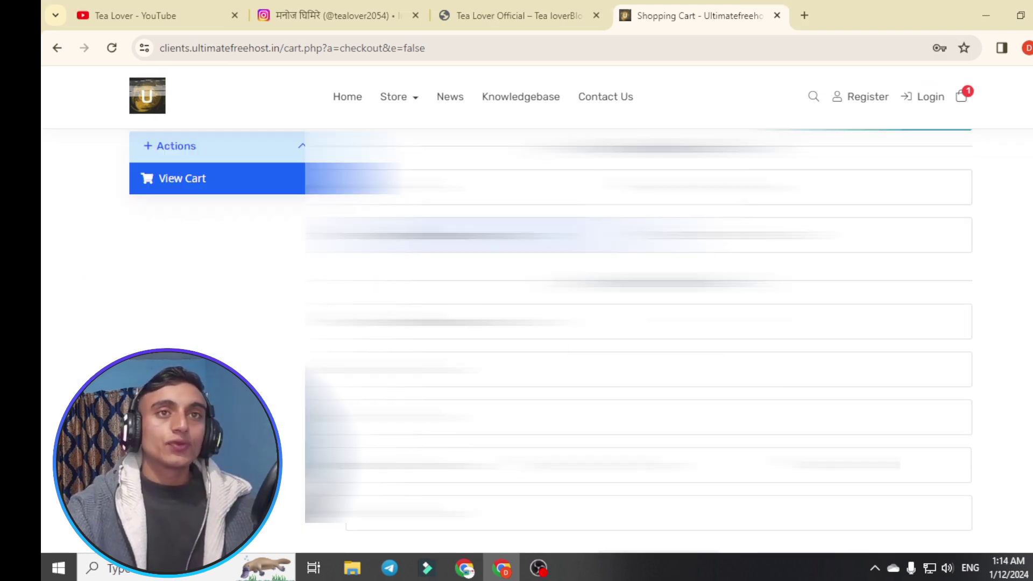
scroll(639, 323, "down", 3)
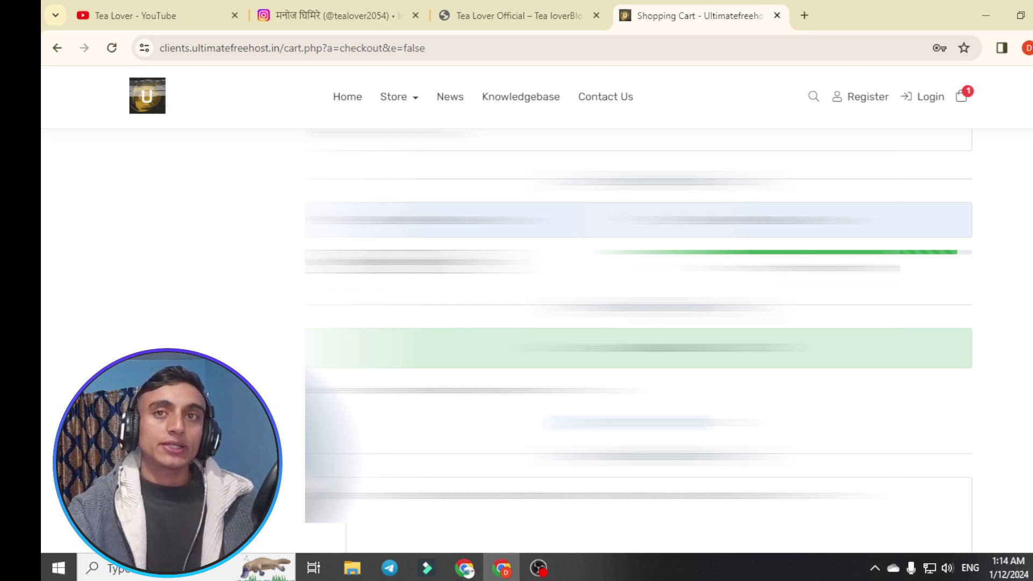
scroll(639, 323, "down", 5)
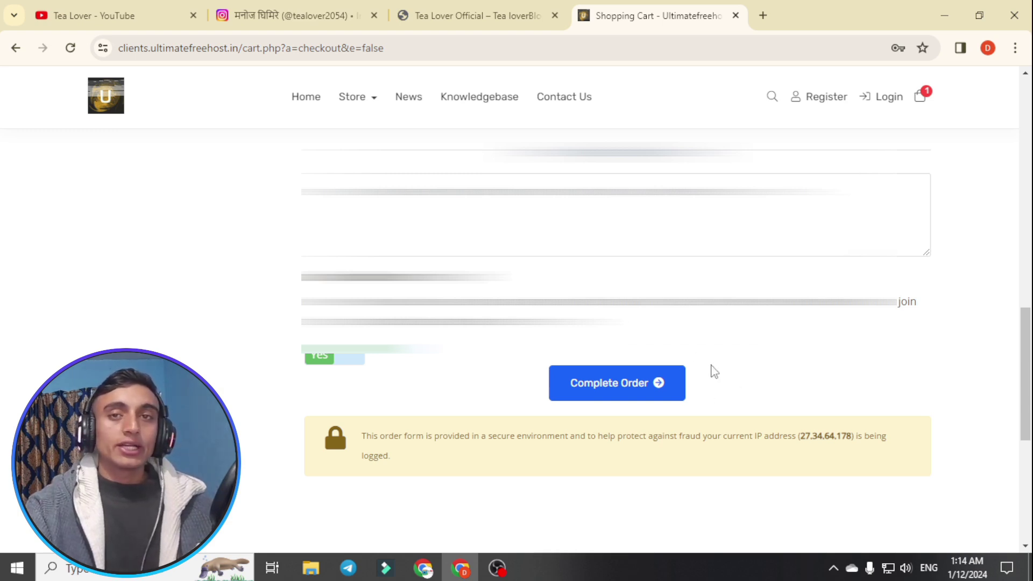
left_click(587, 389)
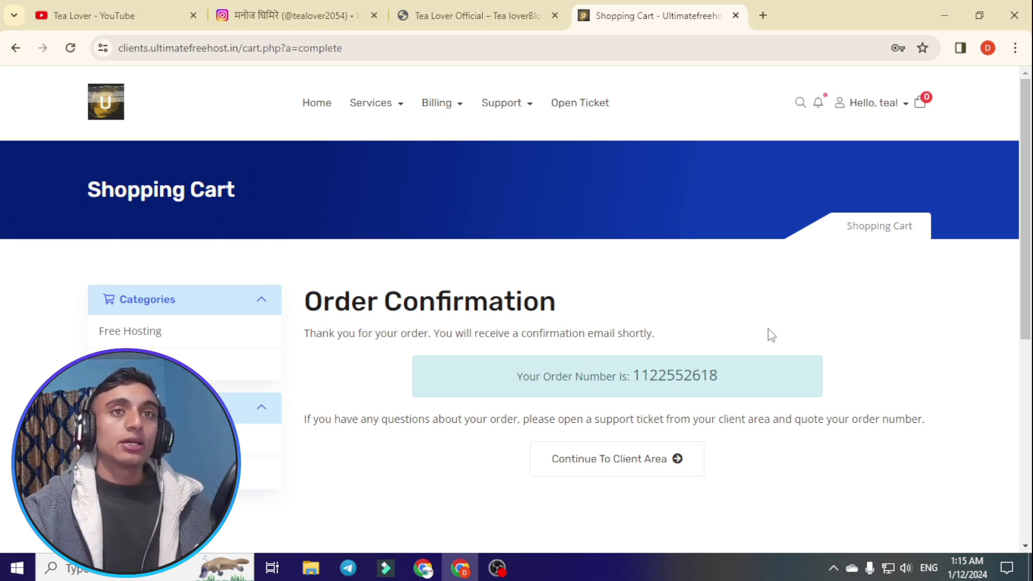
Continue from the Order Confirmation page to the client area dashboard showing the Active techera.com service
left_click_drag(306, 301, 639, 309)
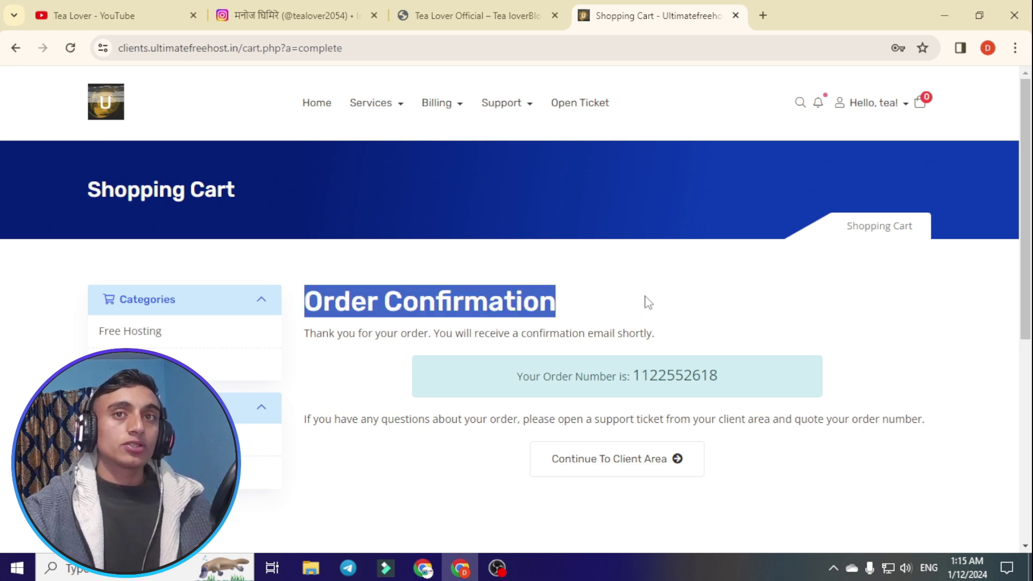
left_click(647, 302)
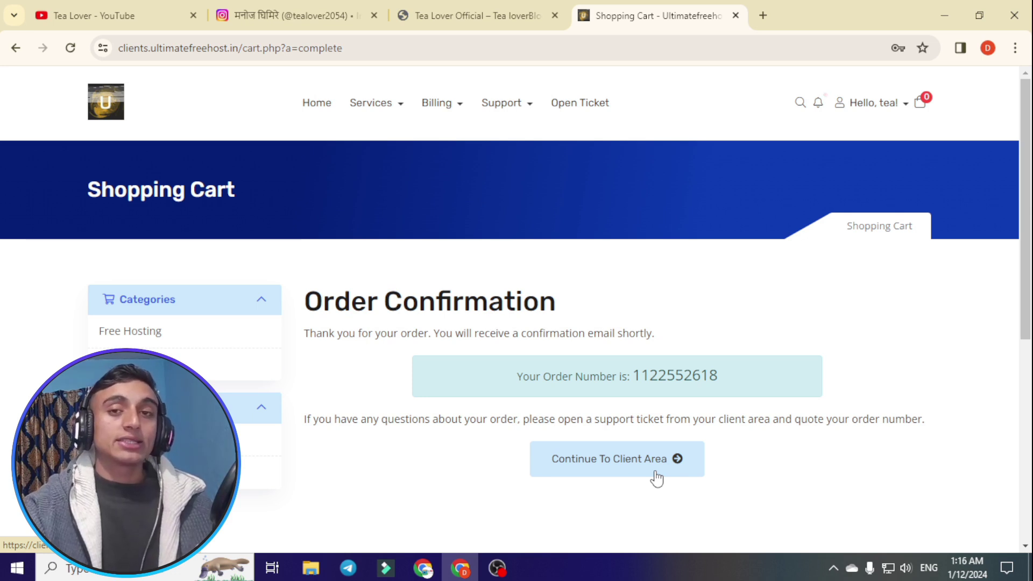
left_click(590, 470)
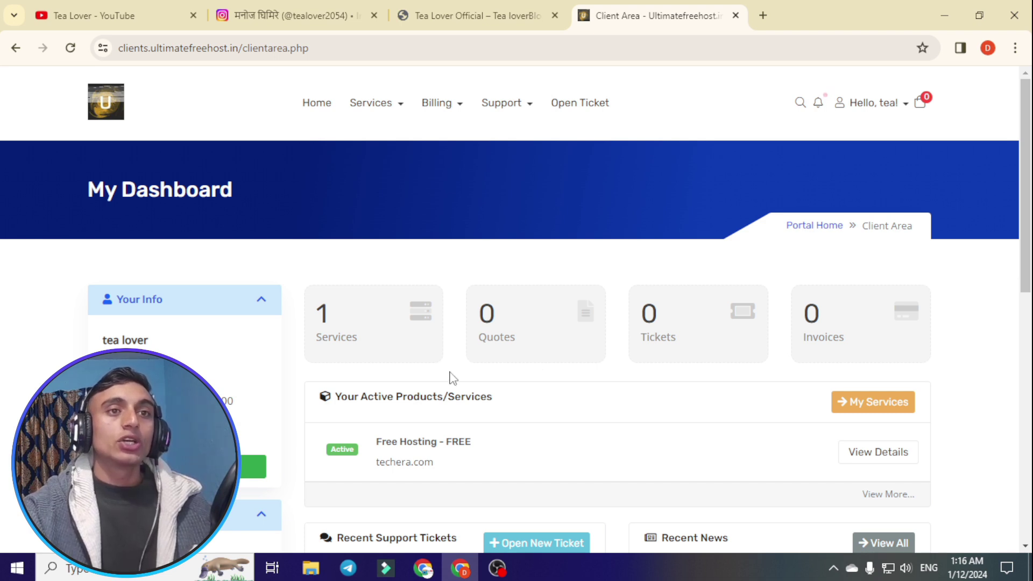
Open My Products & Services from the dashboard's Services card to see the $0.00 FREE plan
scroll(336, 333, "down", 1)
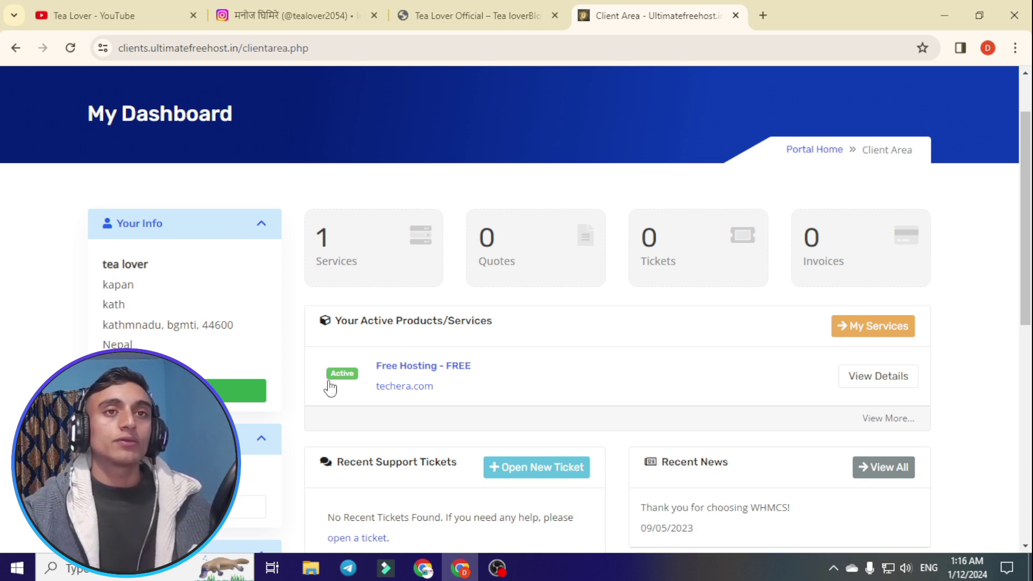
left_click(323, 264)
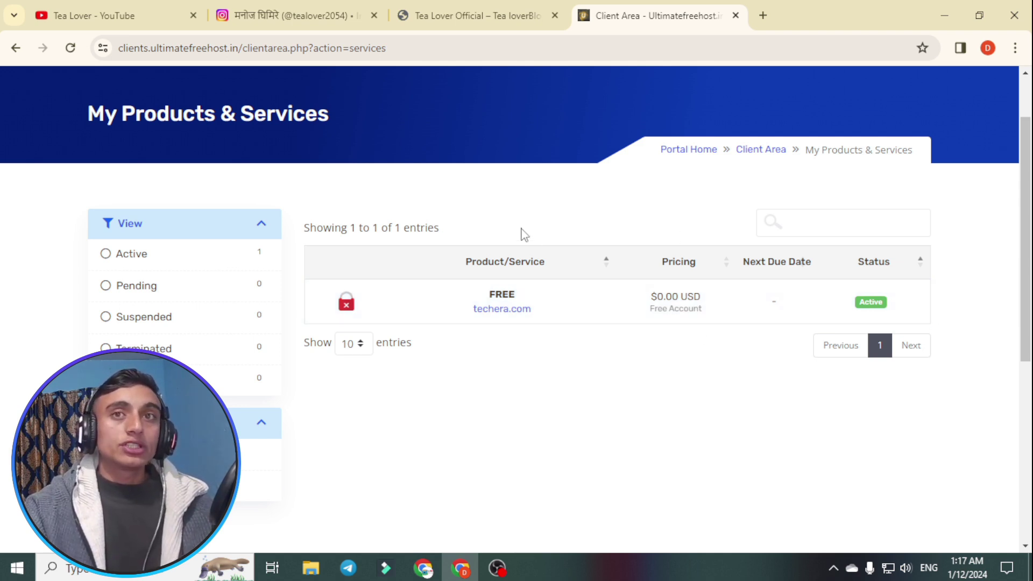
Open the techera.com Manage Product page and review nameservers ns8/ns9.ultimatefreehost.in and server 185.191.231.137
left_click(875, 304)
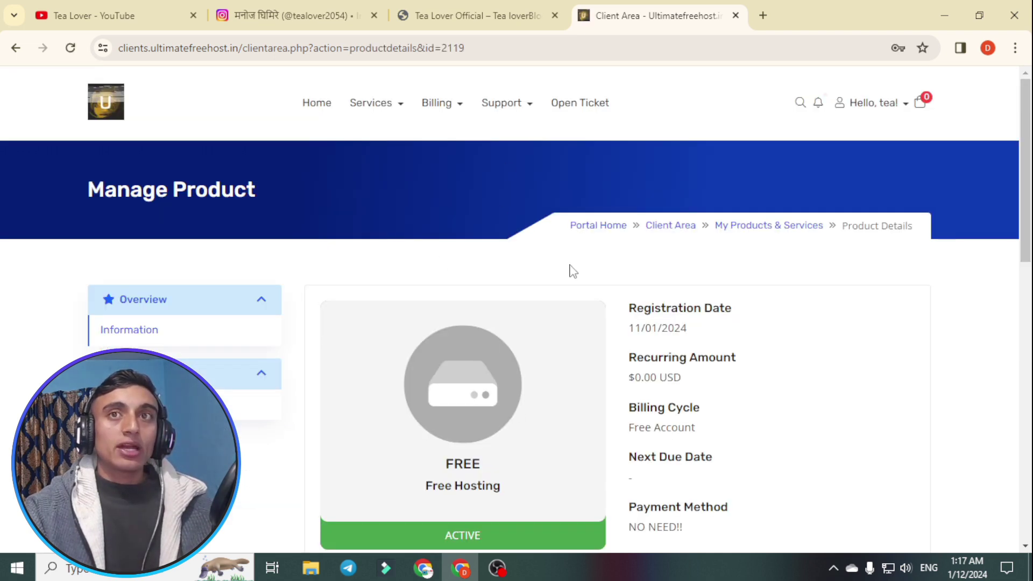
scroll(571, 270, "down", 4)
scroll(695, 220, "up", 3)
scroll(673, 290, "down", 1)
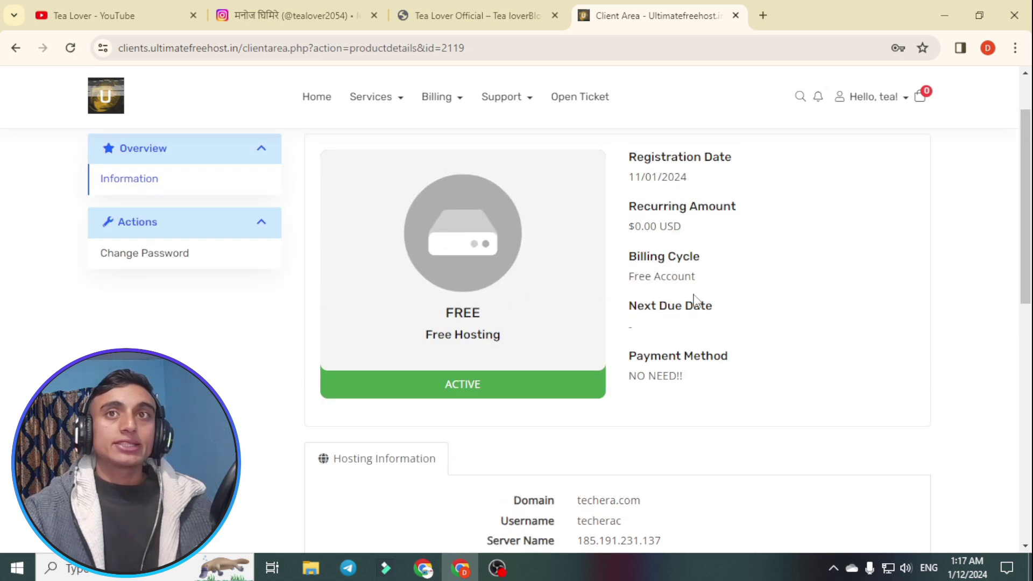
left_click_drag(627, 325, 754, 327)
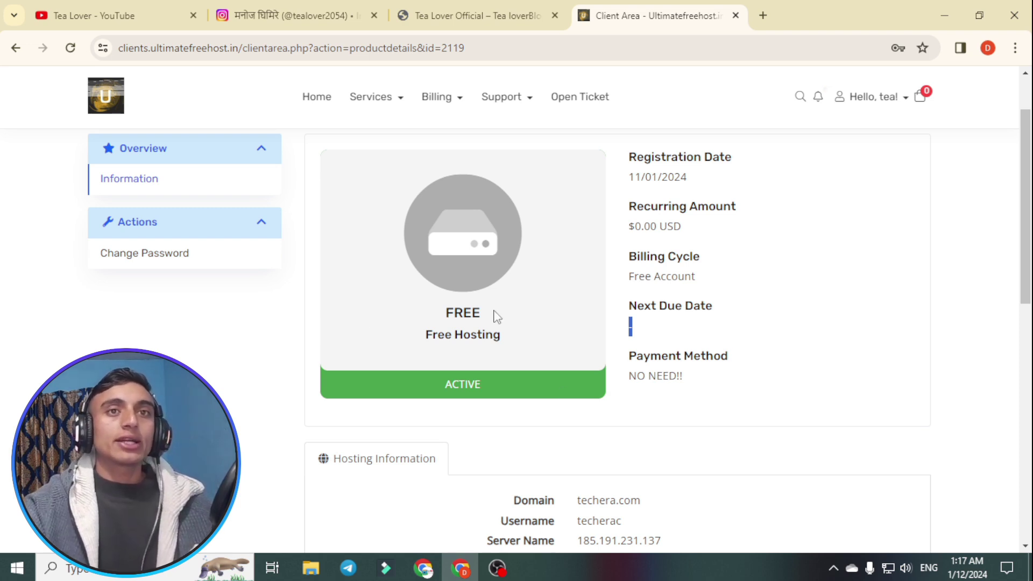
scroll(712, 226, "down", 7)
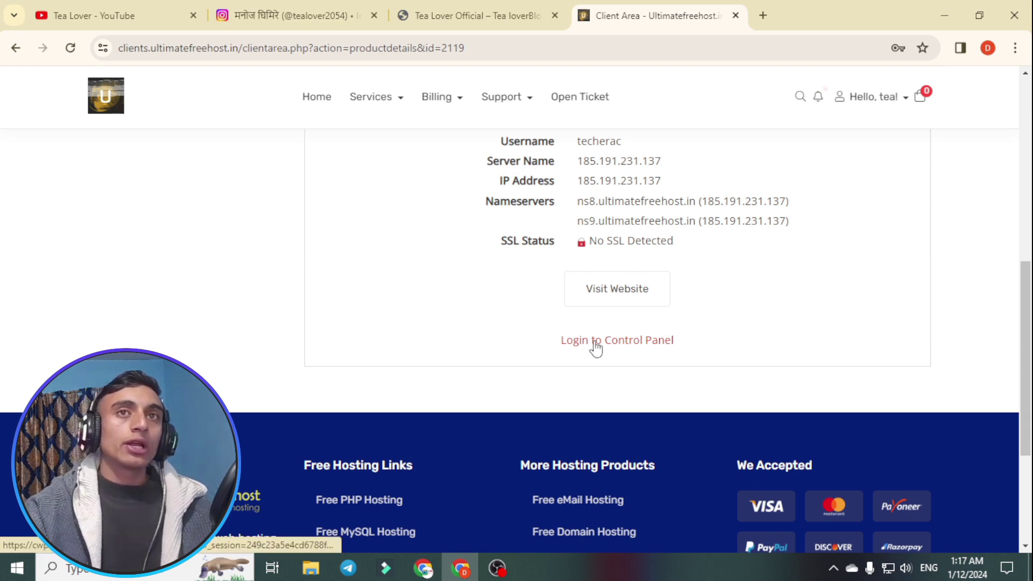
left_click_drag(577, 201, 693, 198)
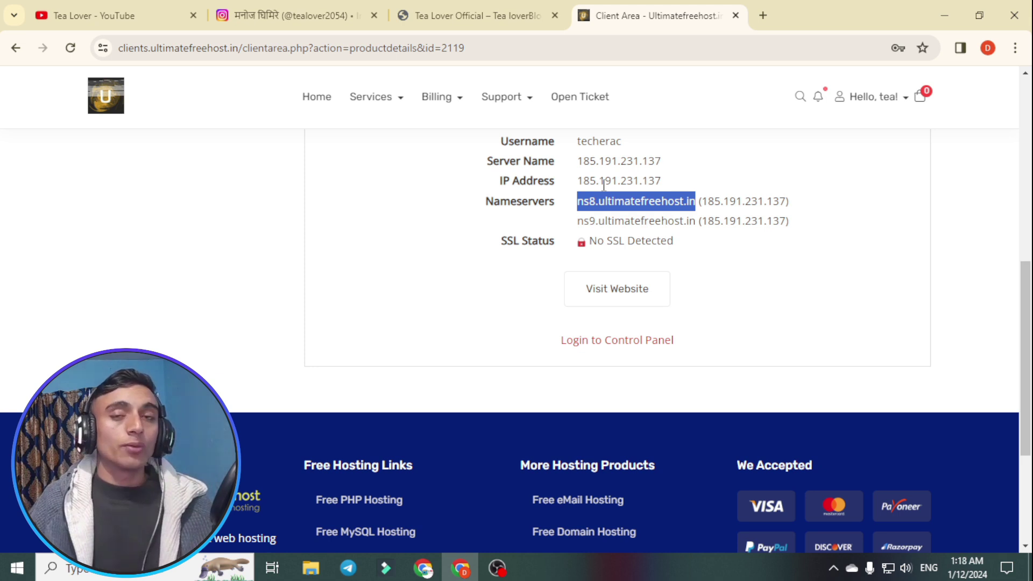
Log into the CWP control panel and review its DNS server names on the dashboard
left_click(588, 347)
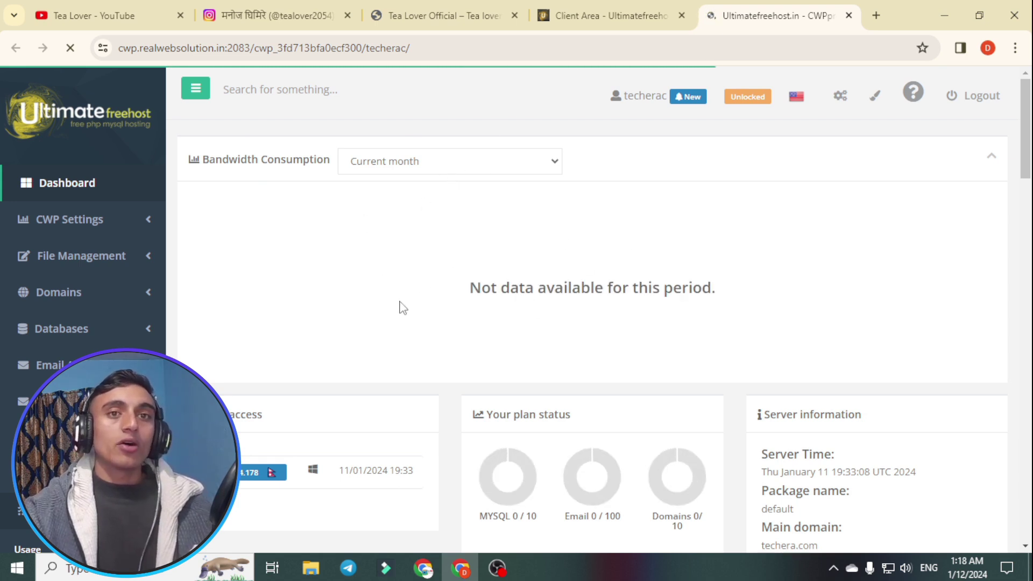
scroll(508, 205, "down", 1)
scroll(510, 211, "down", 8)
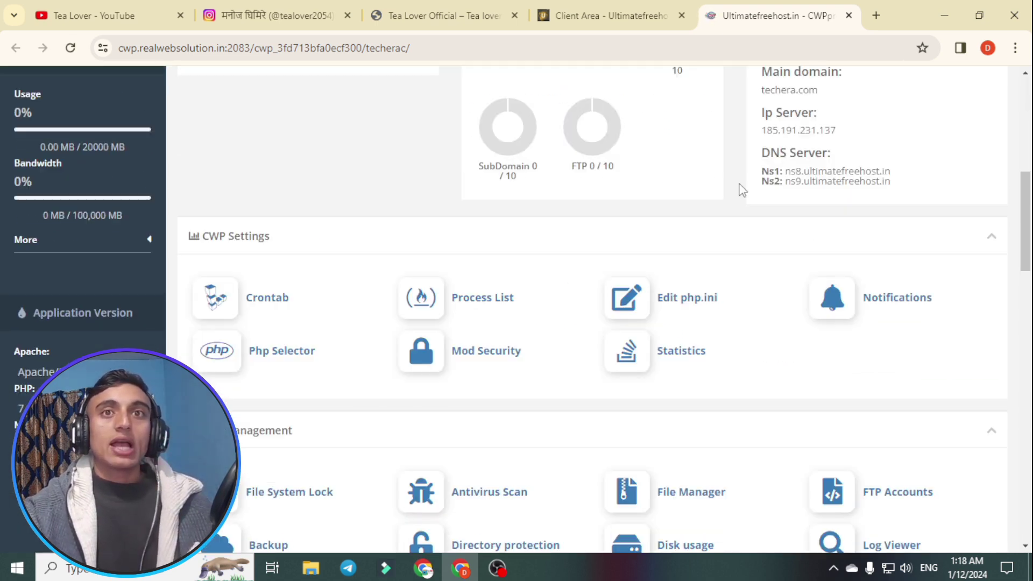
left_click_drag(762, 167, 926, 188)
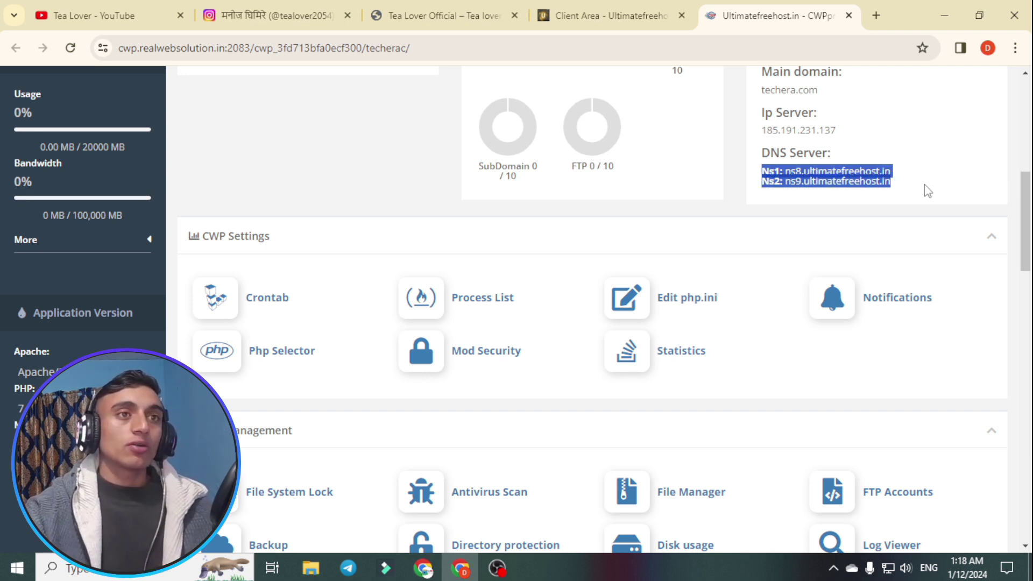
scroll(423, 302, "down", 7)
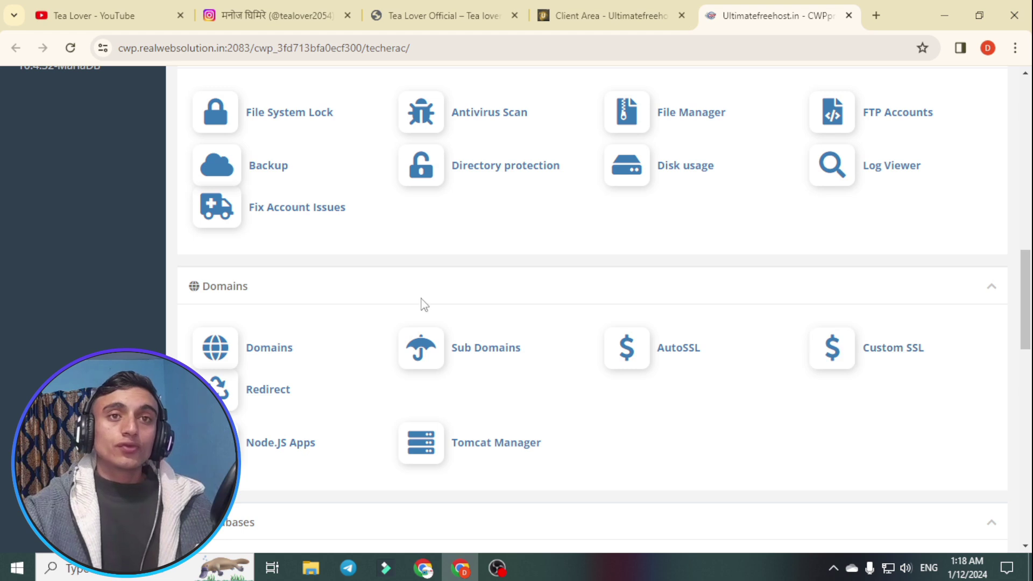
scroll(551, 370, "down", 4)
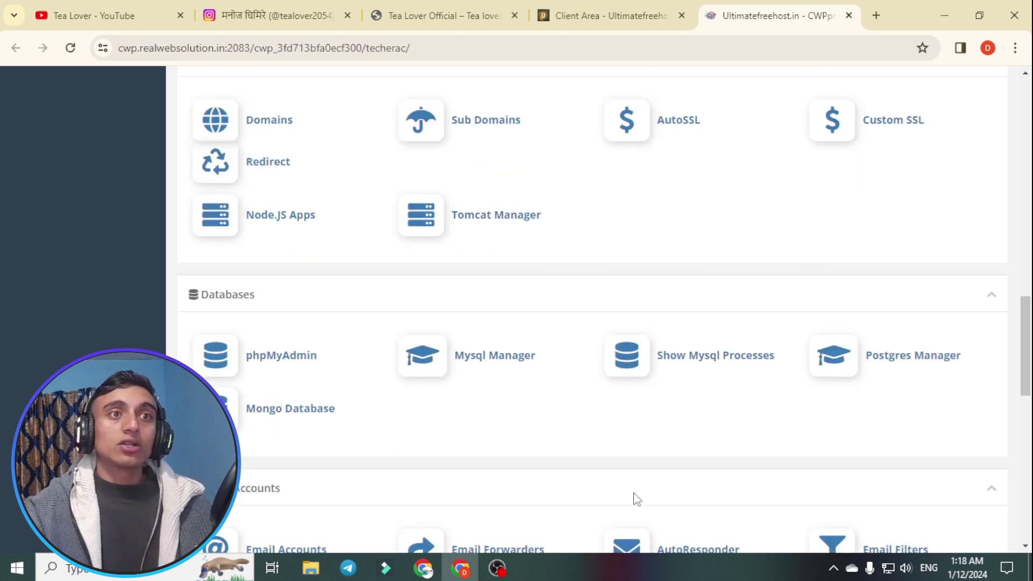
scroll(484, 458, "down", 1)
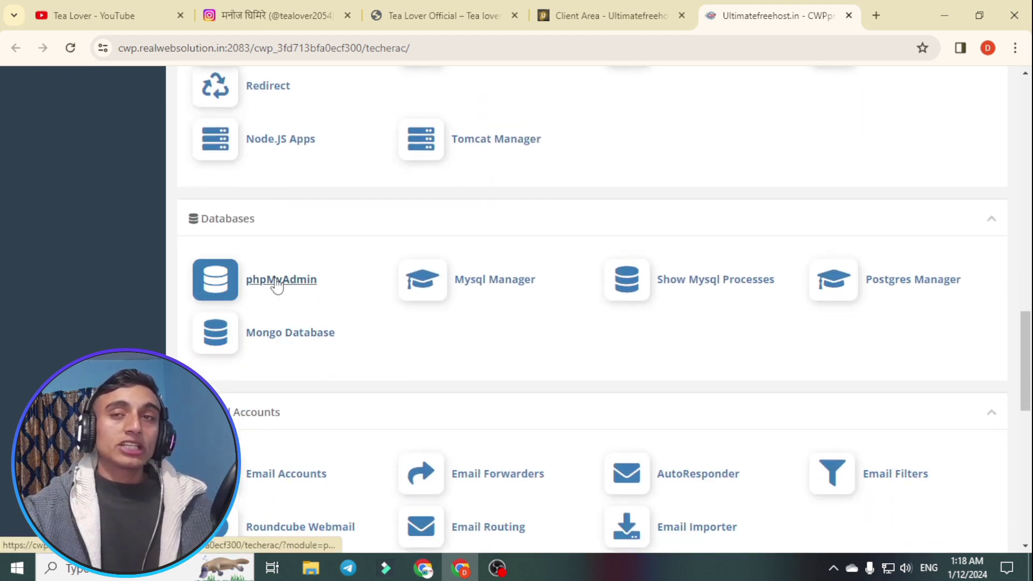
scroll(485, 333, "down", 3)
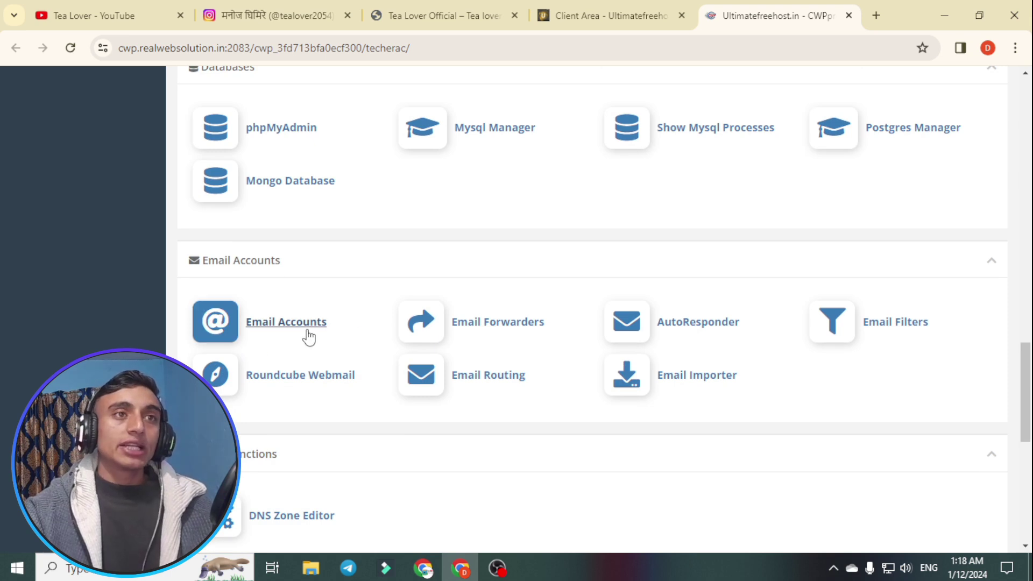
scroll(551, 387, "down", 8)
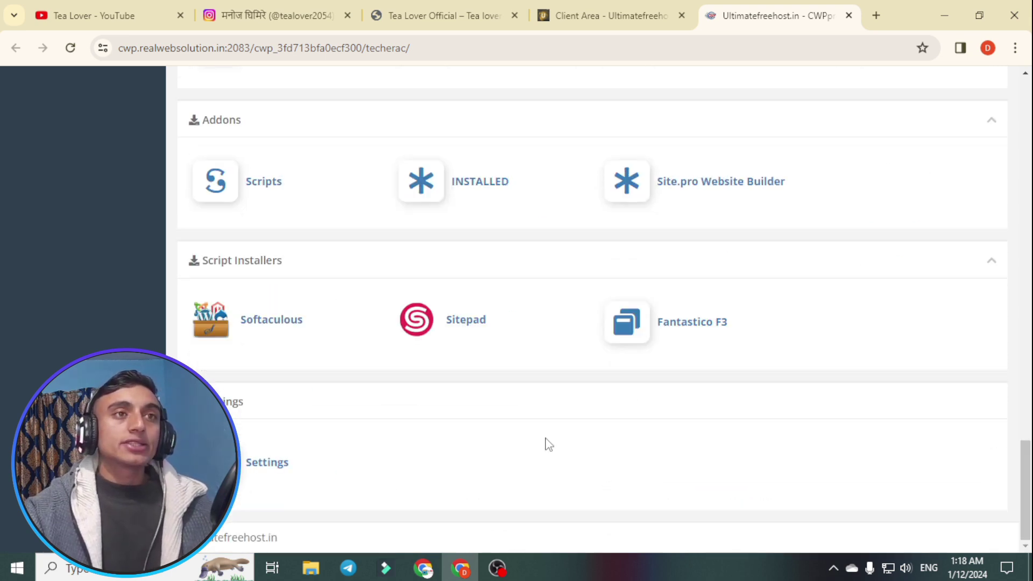
Browse Softaculous, return to the dashboard, and open the List Addon Domains page
left_click(278, 330)
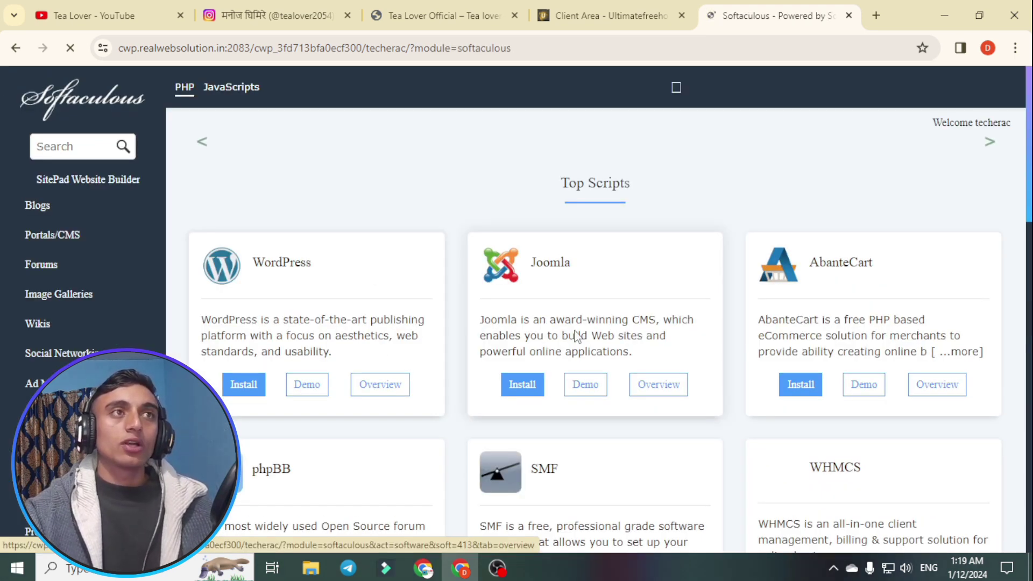
scroll(592, 423, "down", 3)
scroll(577, 406, "down", 5)
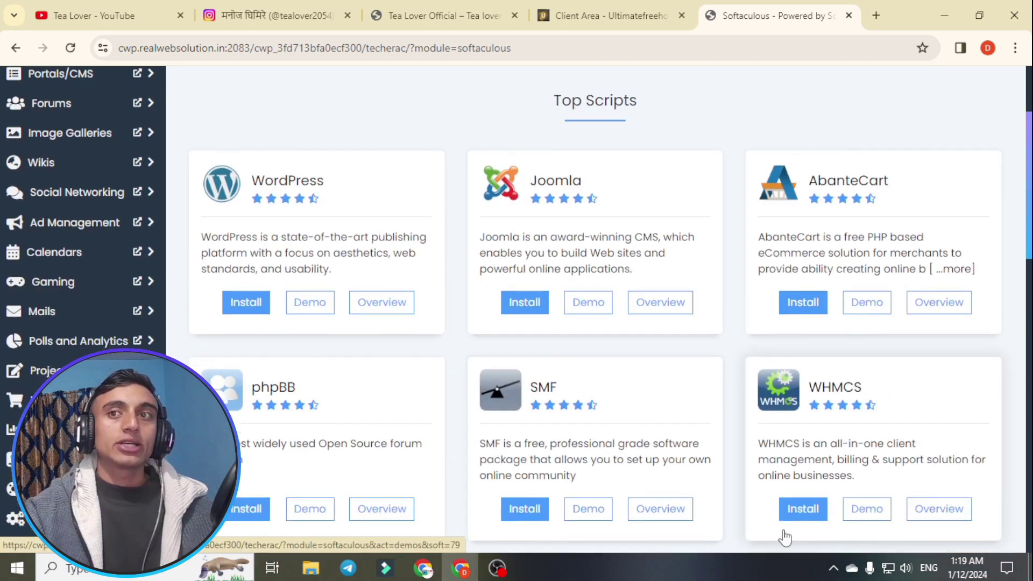
key("alt+Left")
scroll(473, 317, "down", 3)
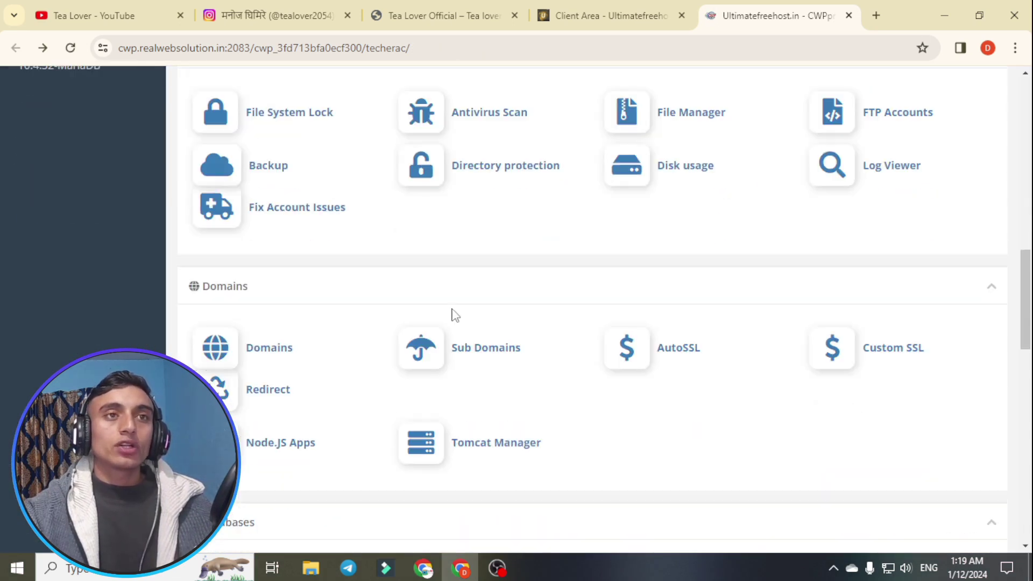
left_click(271, 350)
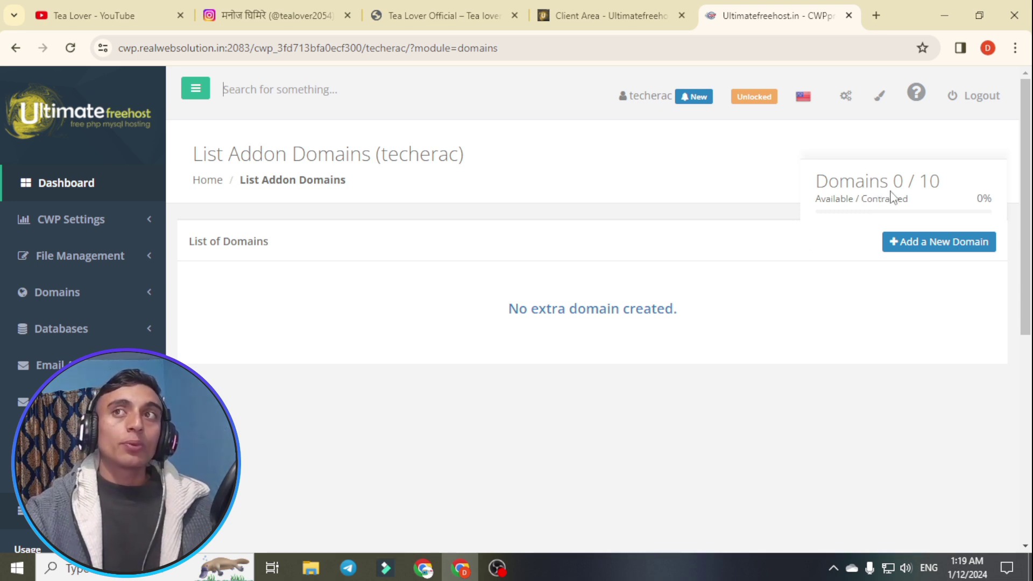
Start a new addon domain and paste tealover.xyz.com as the domain
left_click_drag(894, 180, 969, 186)
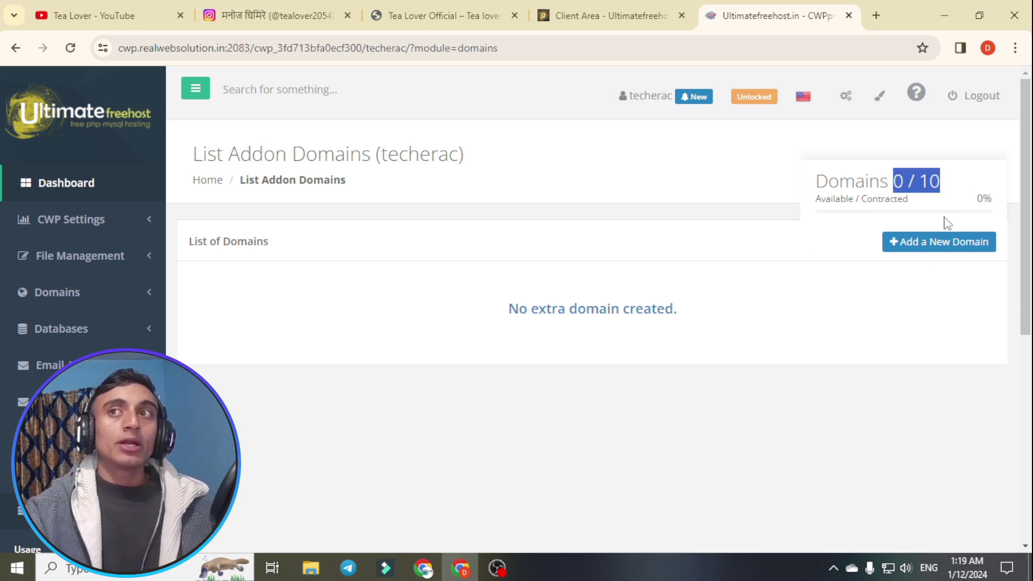
left_click(916, 258)
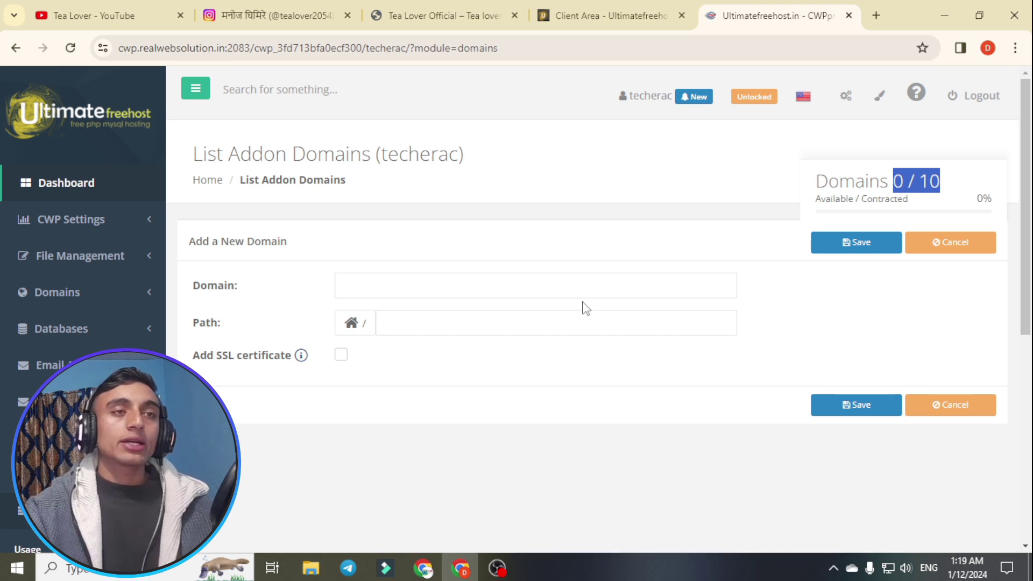
left_click(524, 284)
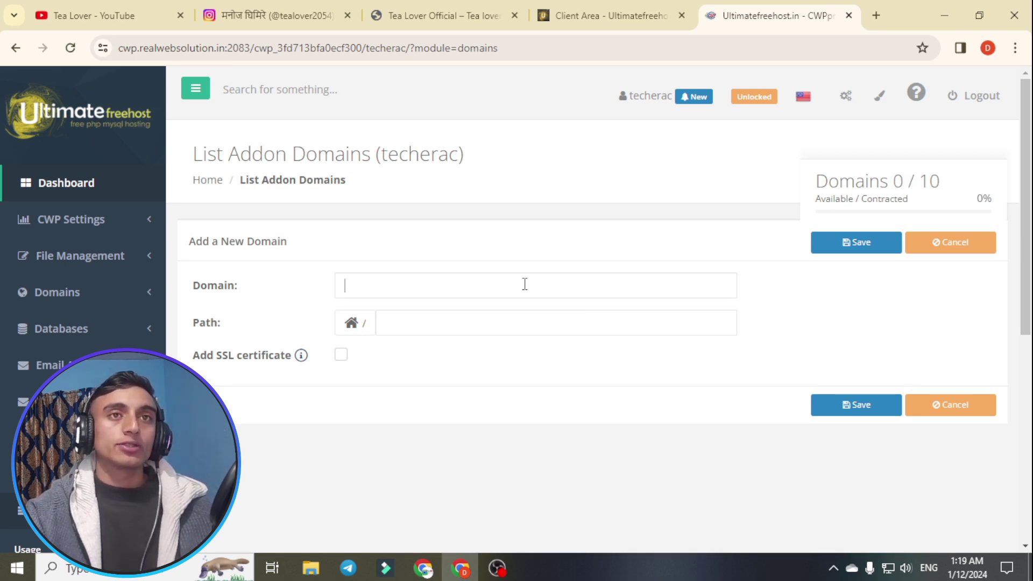
type("tealover.xyz.com")
left_click_drag(471, 287, 267, 288)
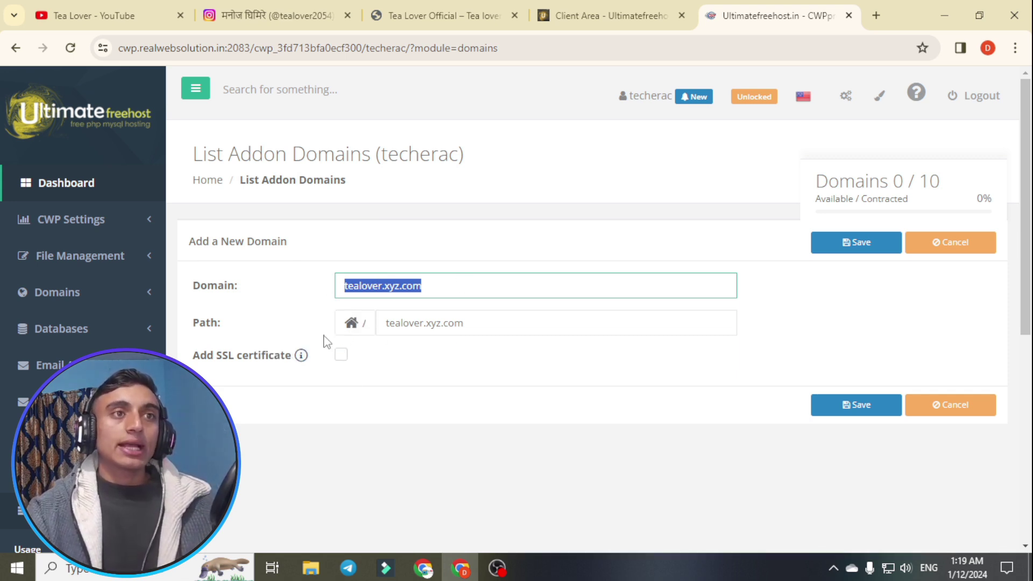
Enable the SSL certificate for ftp and cpanel, then save the addon domain
left_click(342, 355)
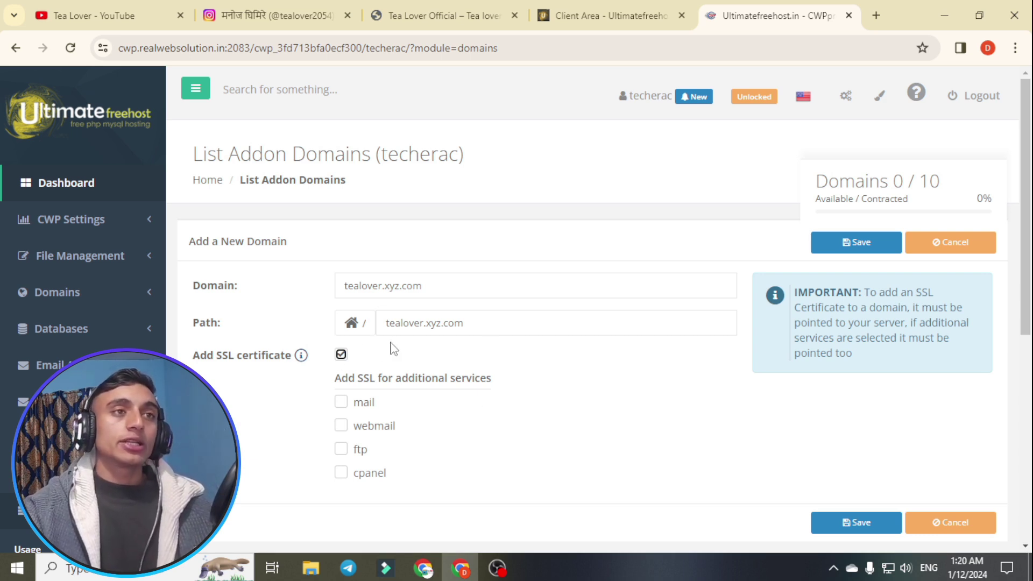
scroll(394, 350, "down", 2)
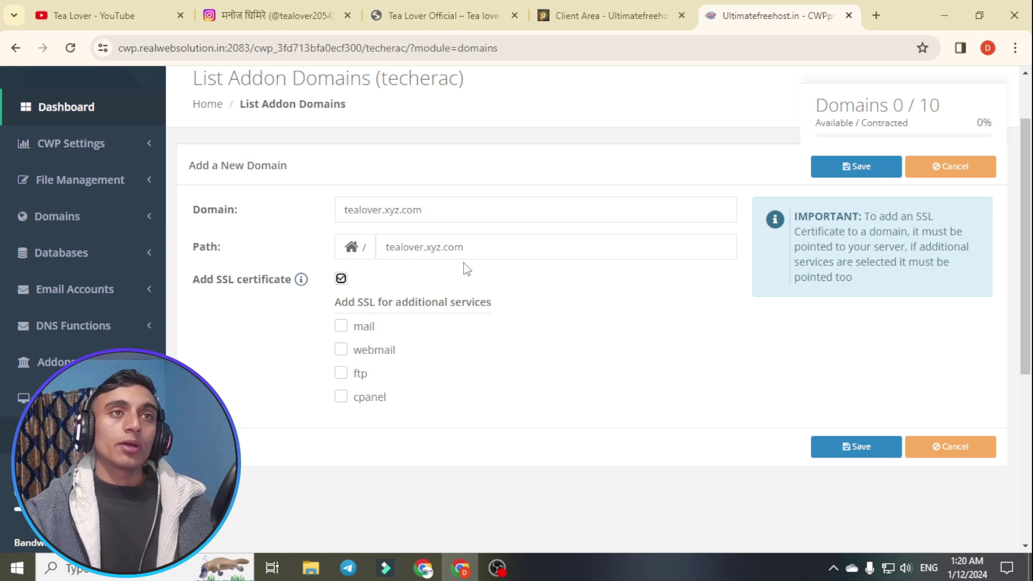
key("Tab")
key("Tab")
key("Tab")
key("space")
key("Tab")
key("space")
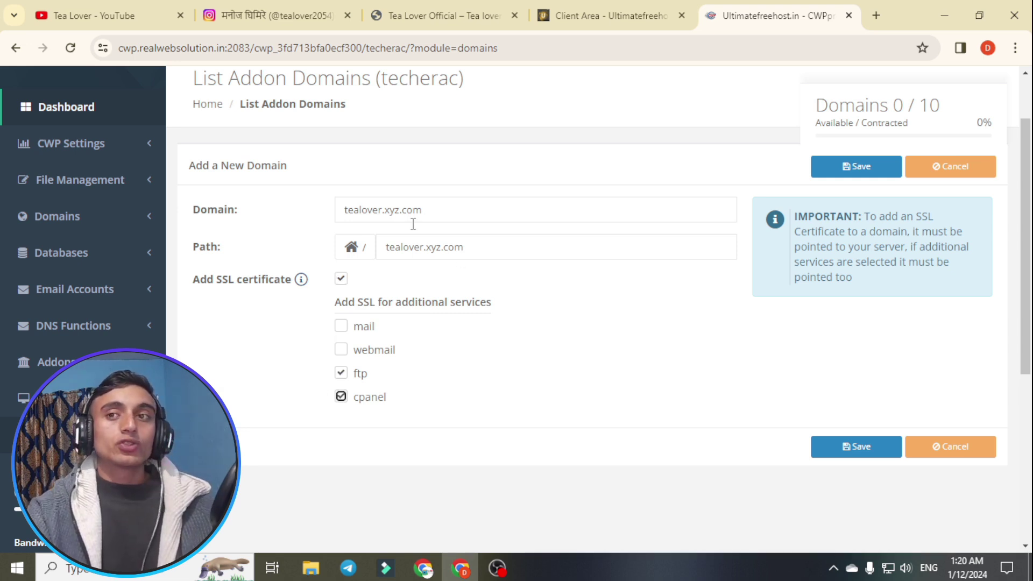
left_click(853, 456)
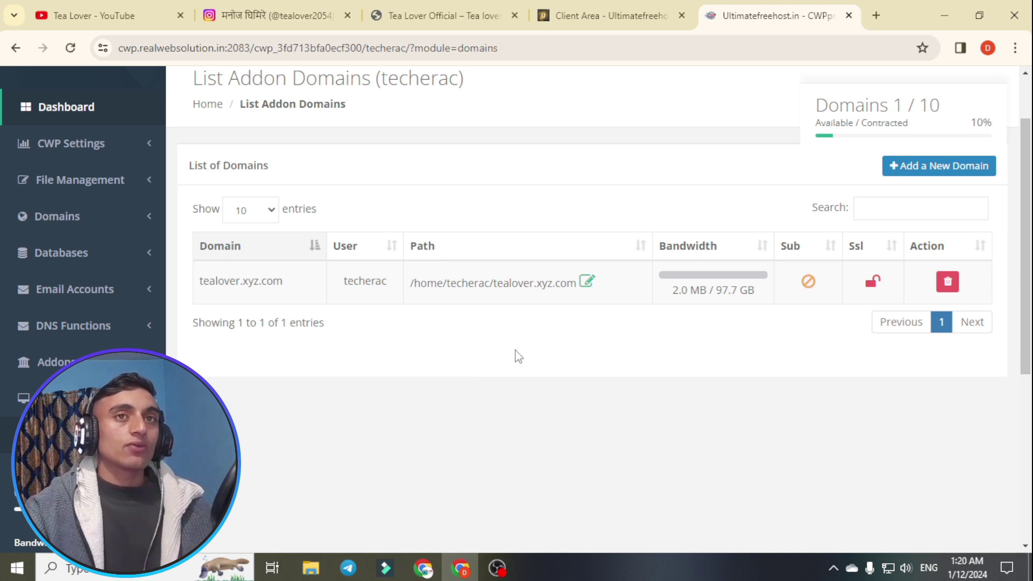
left_click_drag(669, 295, 757, 295)
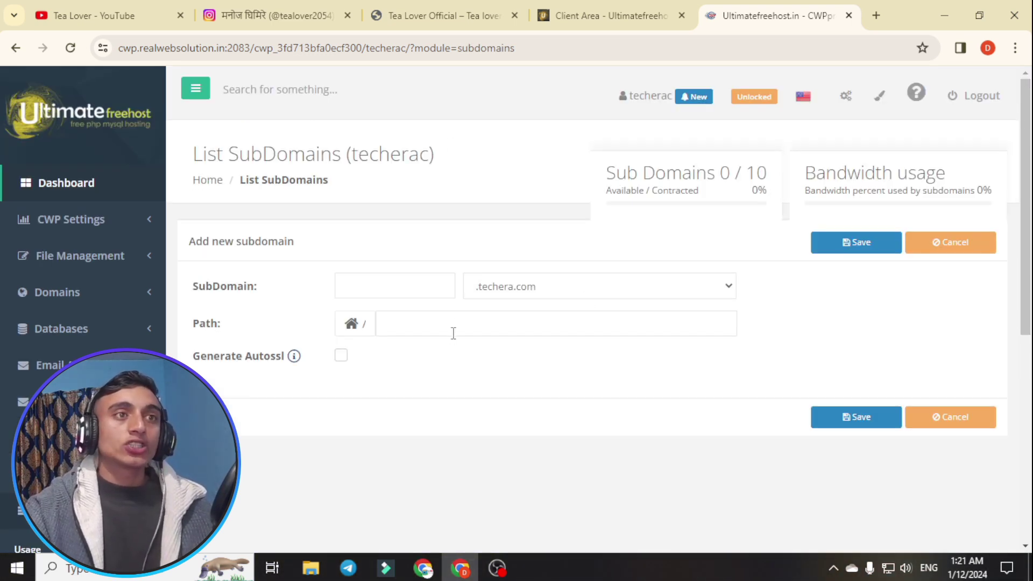
Check the subdomain form's parent domain list (.tealover.xyz.com), then switch to the Client Area tab
left_click(495, 286)
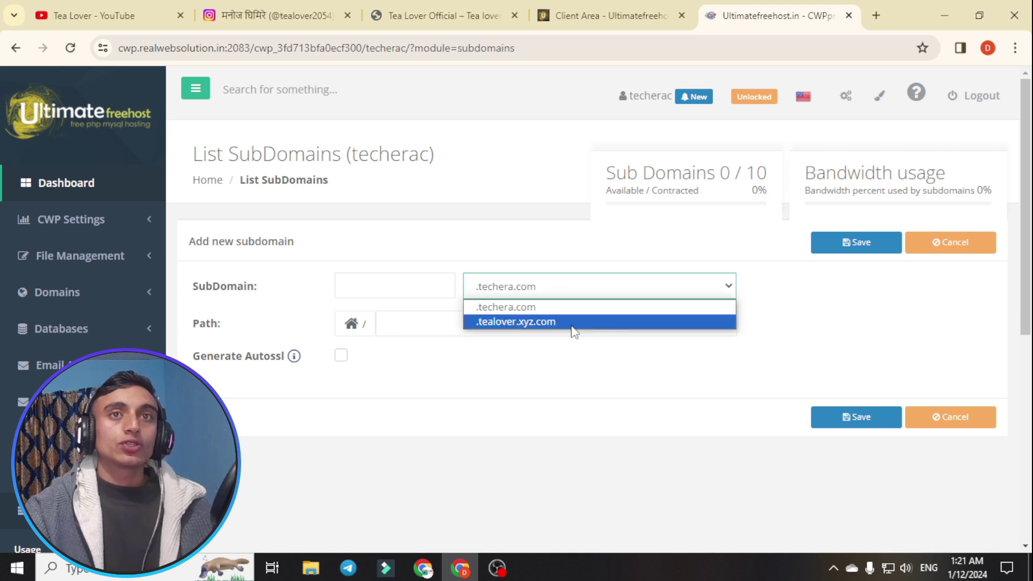
left_click(417, 286)
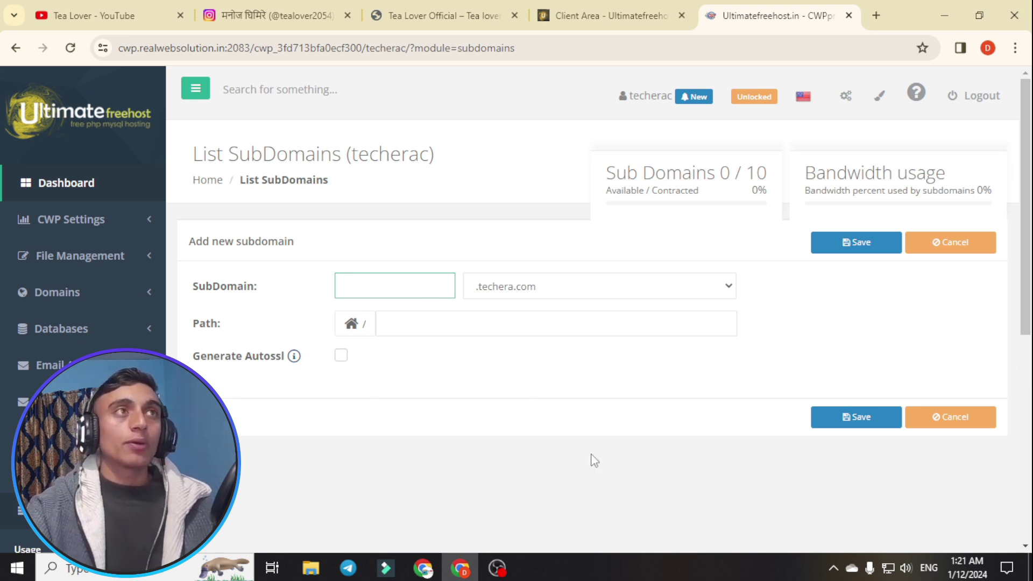
scroll(388, 286, "down", 7)
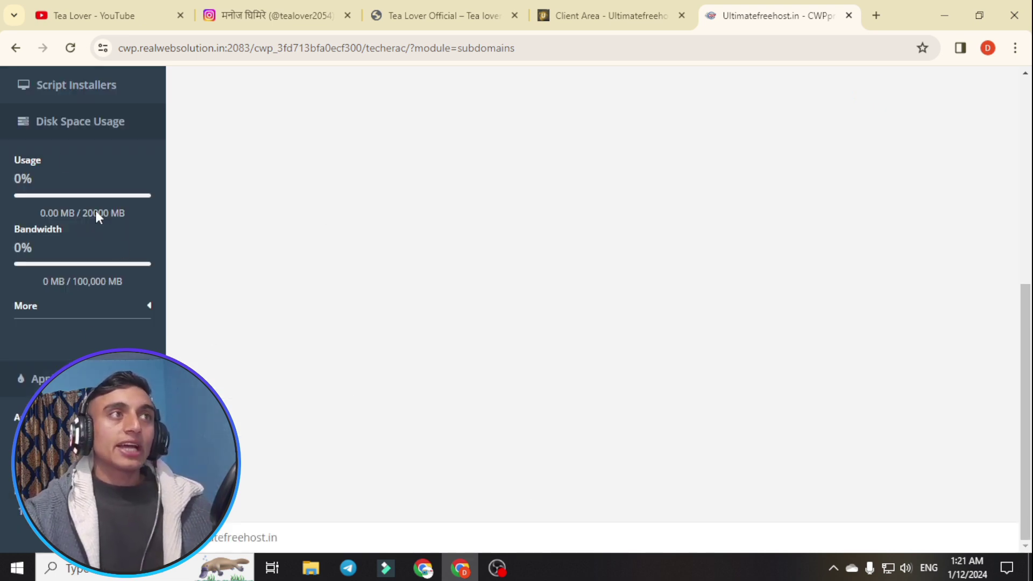
scroll(90, 337, "up", 2)
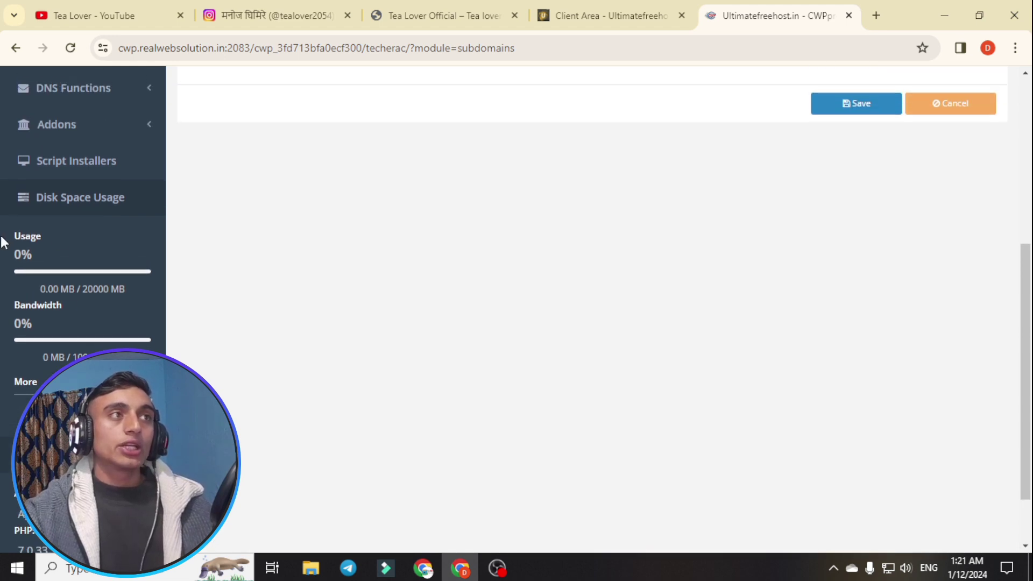
scroll(105, 337, "down", 2)
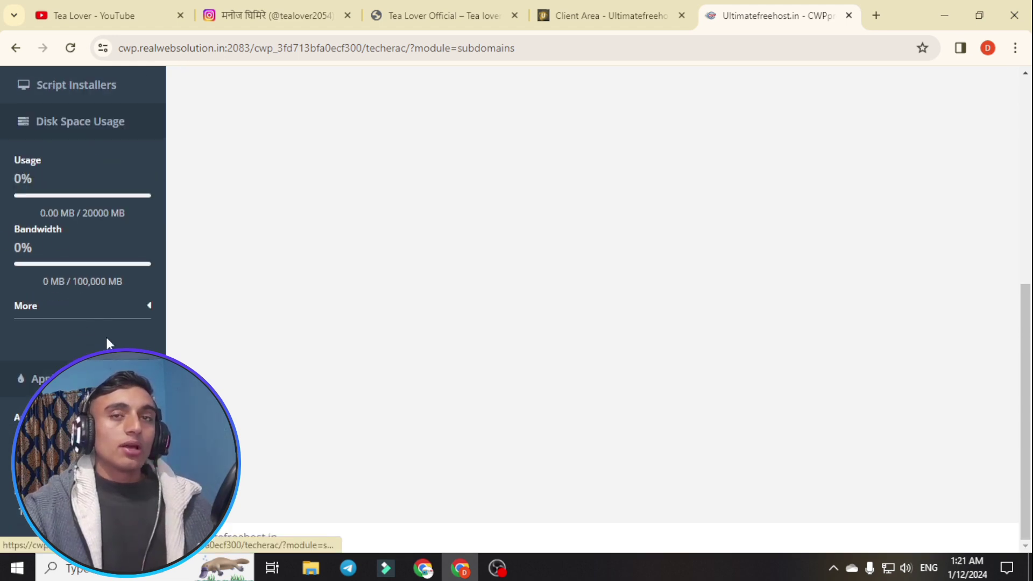
scroll(54, 333, "up", 6)
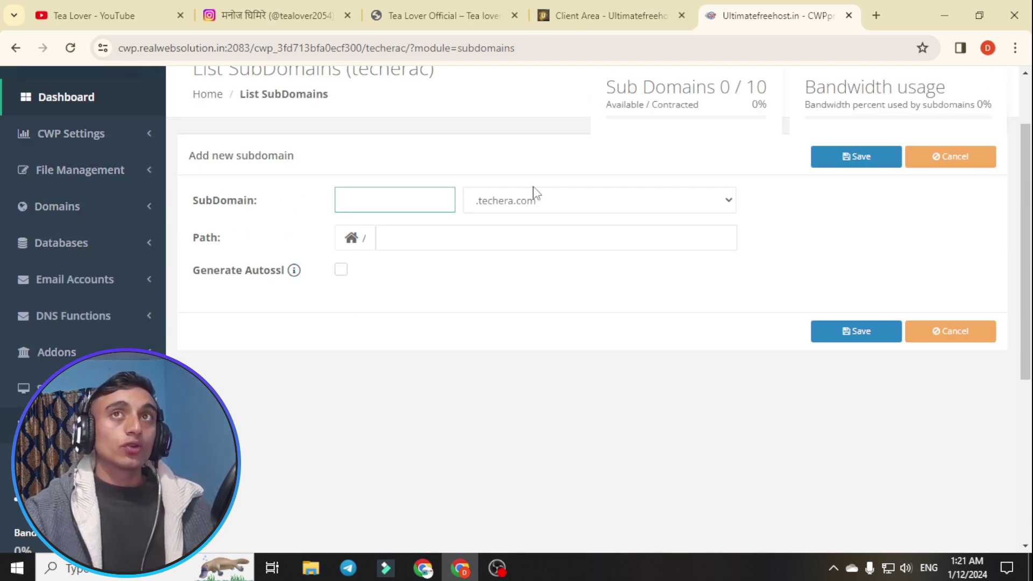
left_click(608, 15)
scroll(500, 237, "up", 7)
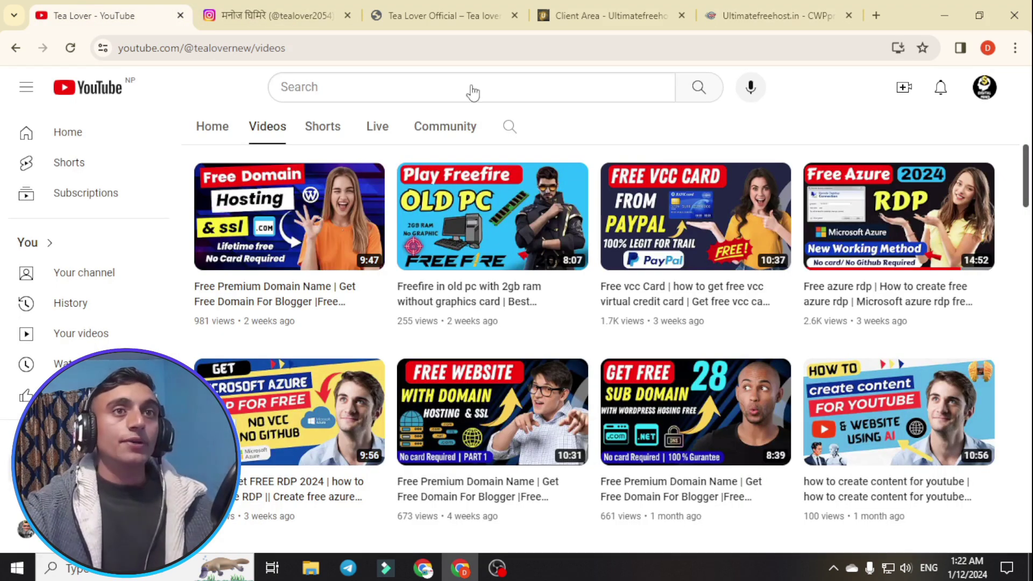
Switch to the Tea Lover YouTube tab and scroll through the Videos grid of tutorials
left_click(162, 15)
scroll(538, 350, "down", 5)
scroll(685, 408, "down", 3)
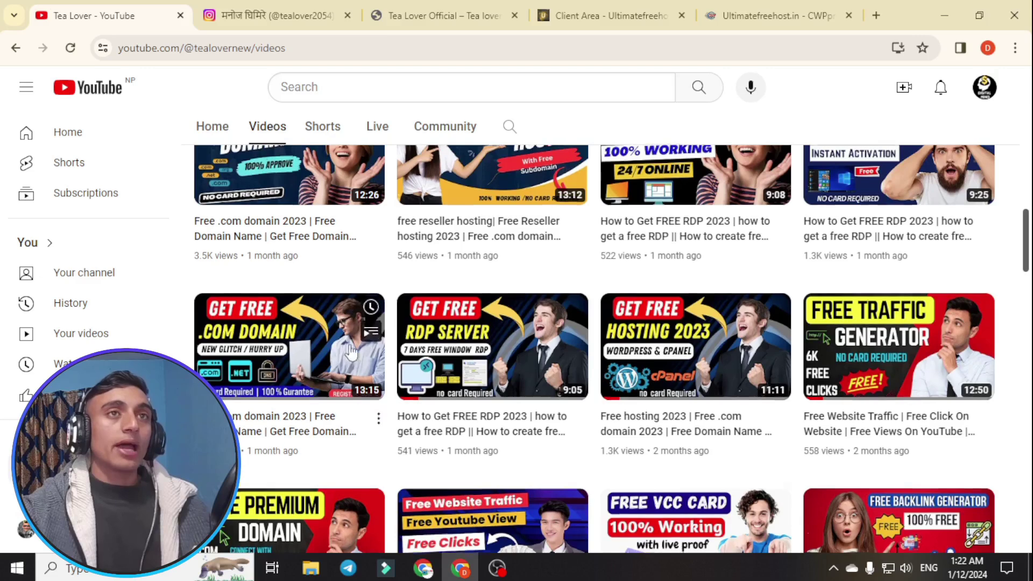
scroll(516, 312, "down", 4)
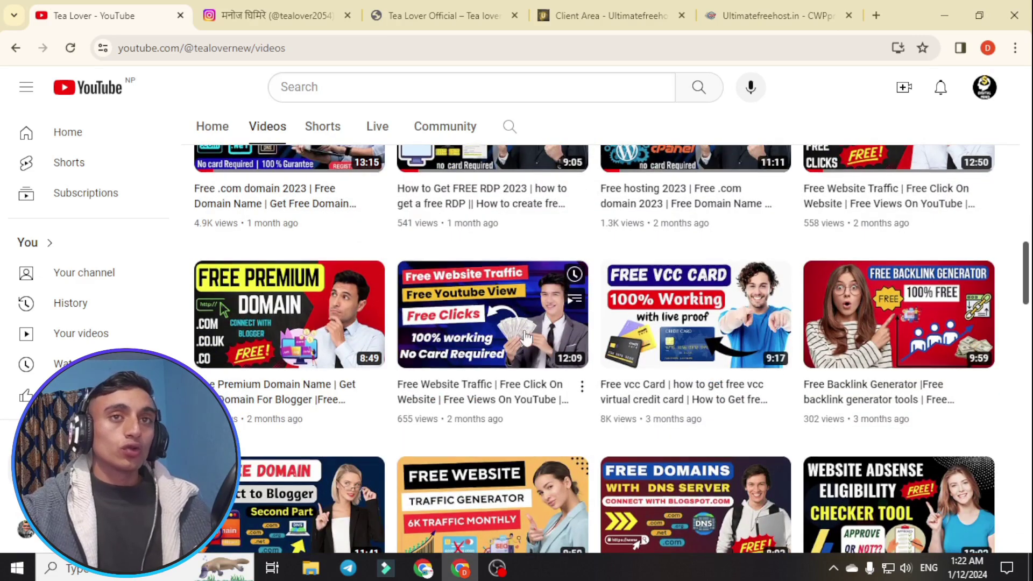
scroll(629, 427, "down", 4)
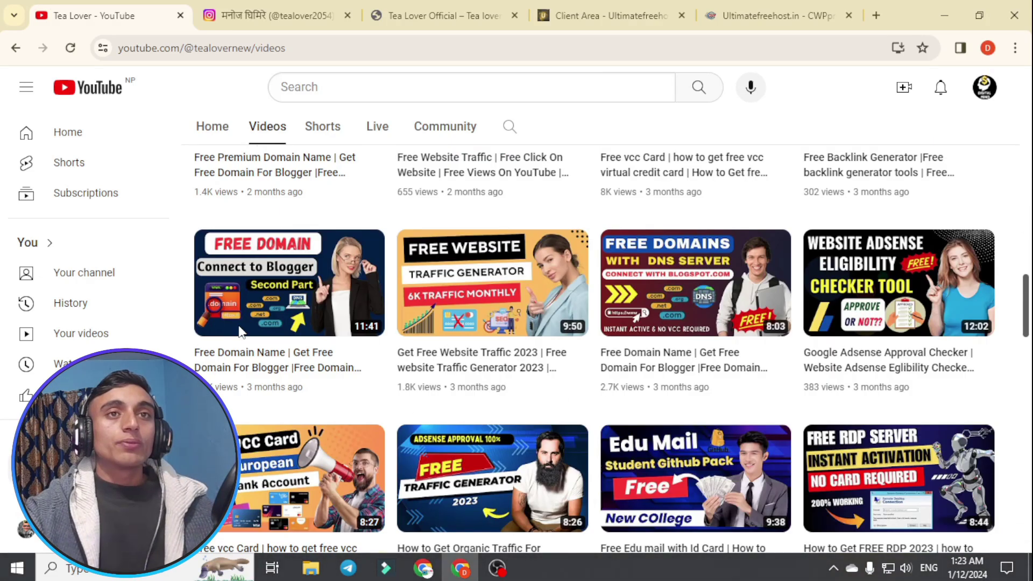
scroll(377, 251, "down", 3)
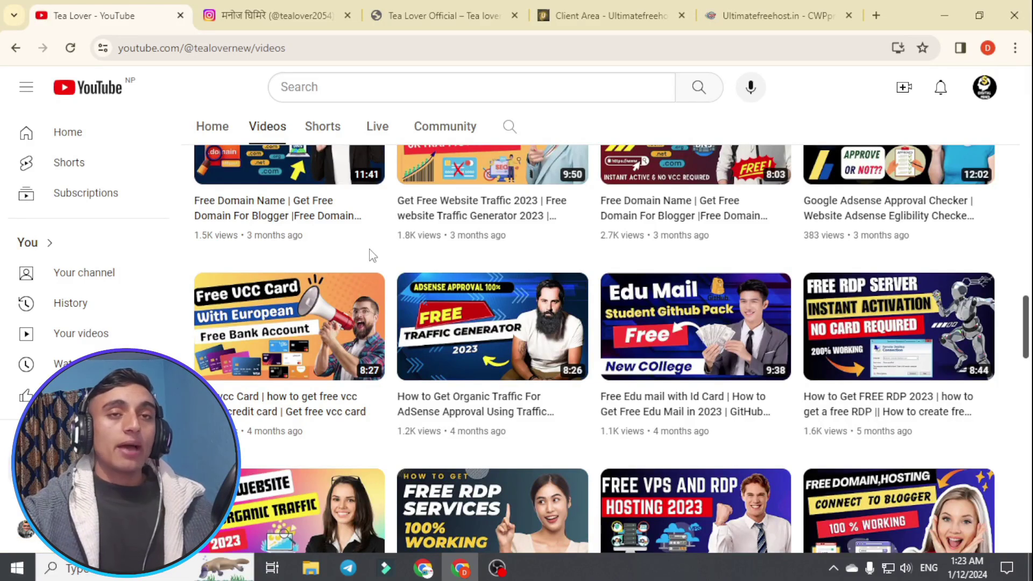